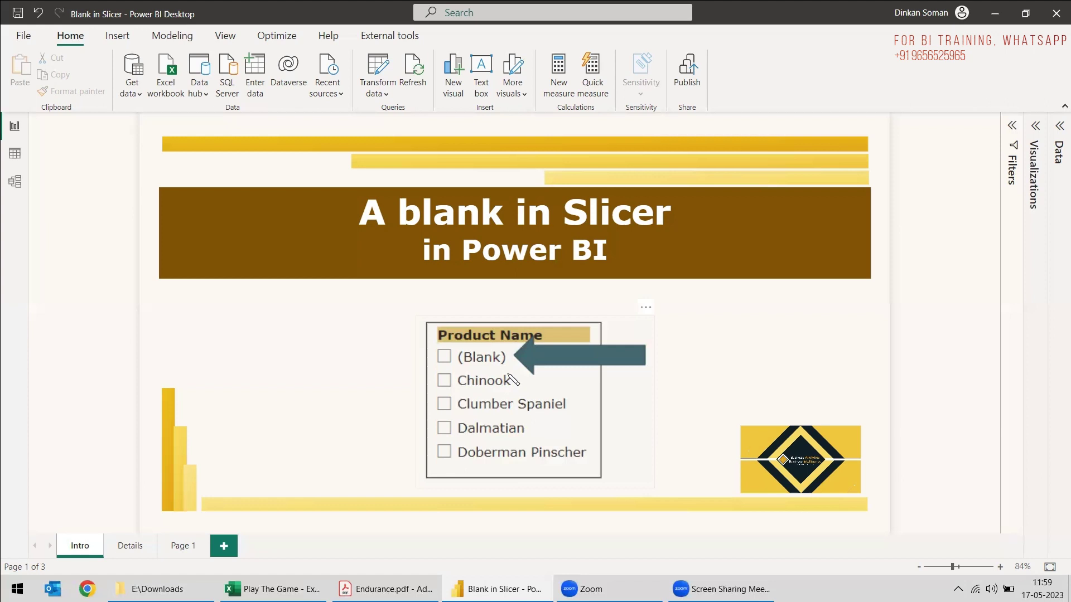
- Switch to the Details page, where the Product Name slicer shows a (Blank) entry and a 1,78,265.00 total
left_click(131, 547)
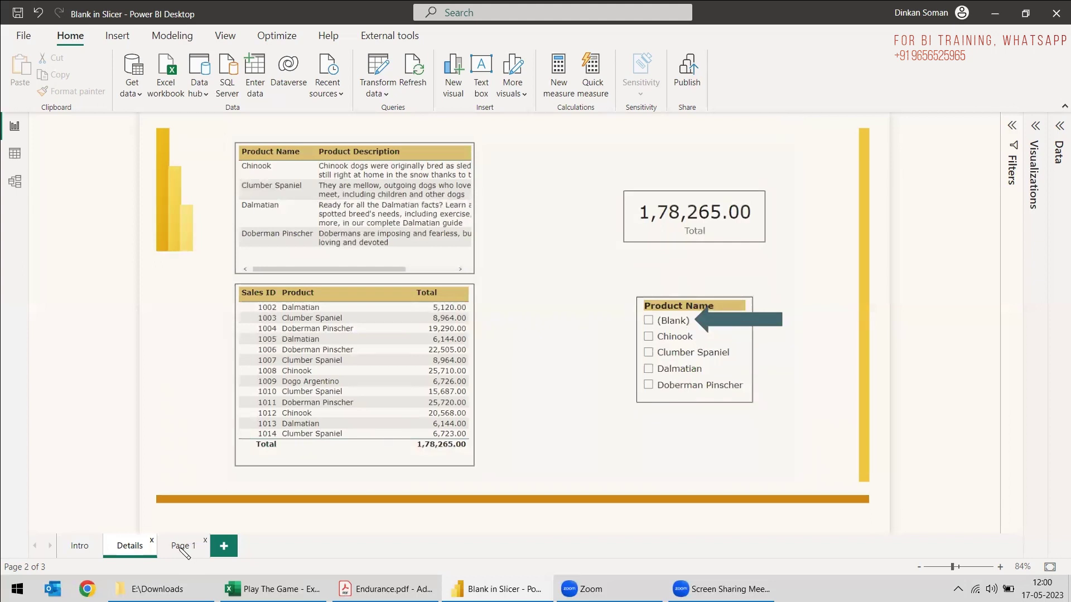
- Fill the top-left table on Page 1 with Product Name and Product Description
left_click(1059, 126)
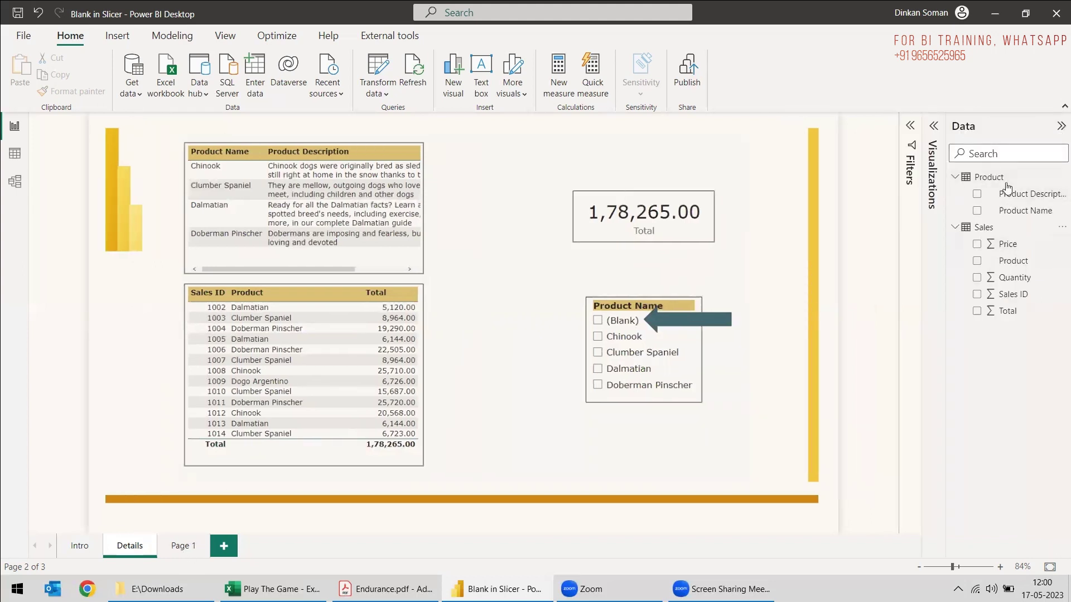
left_click(177, 548)
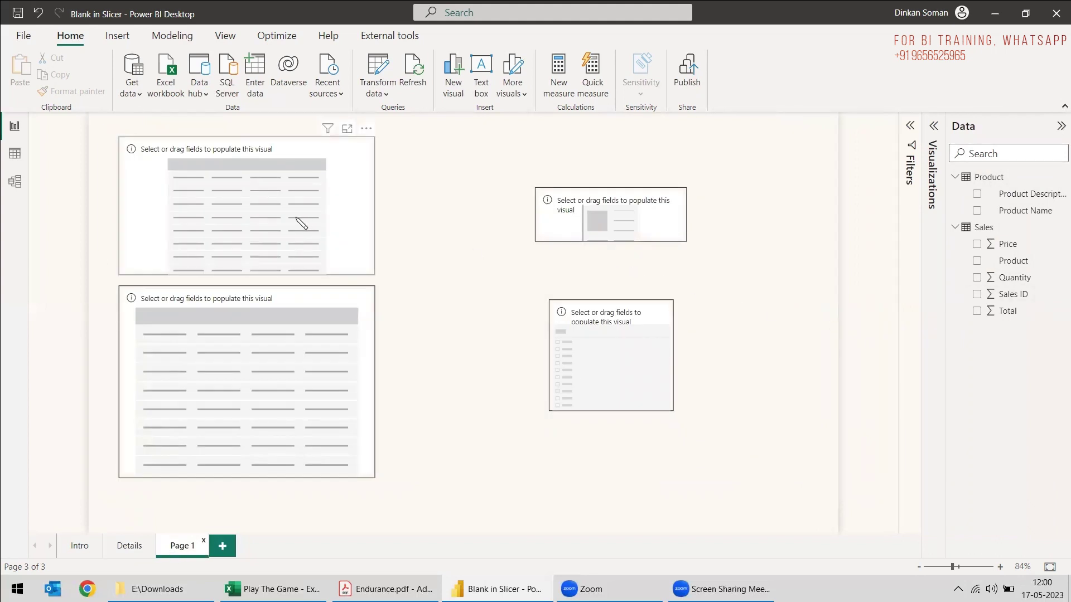
left_click(257, 197)
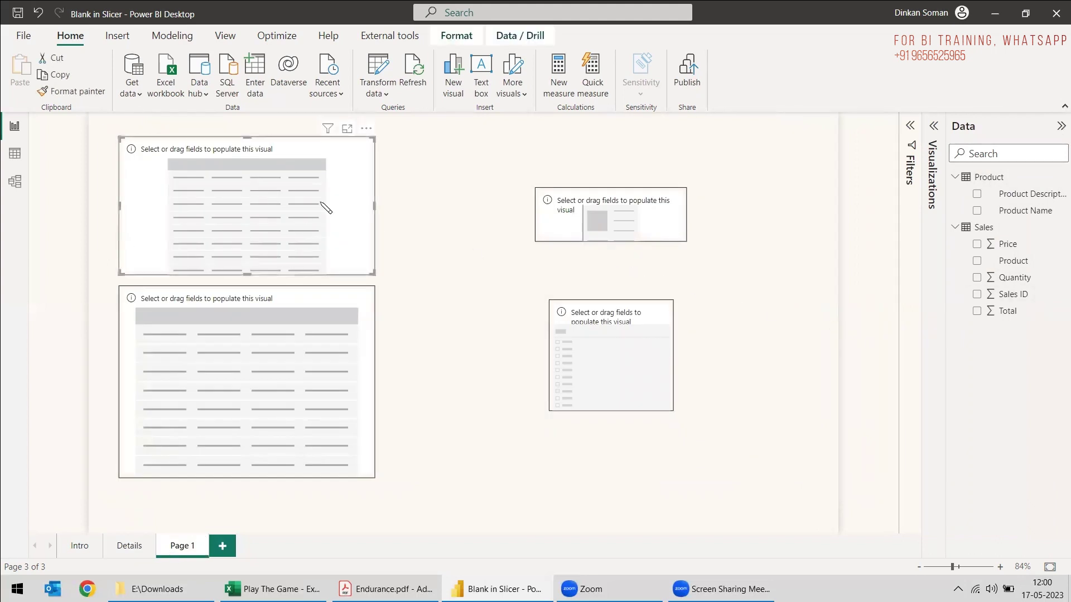
left_click(976, 212)
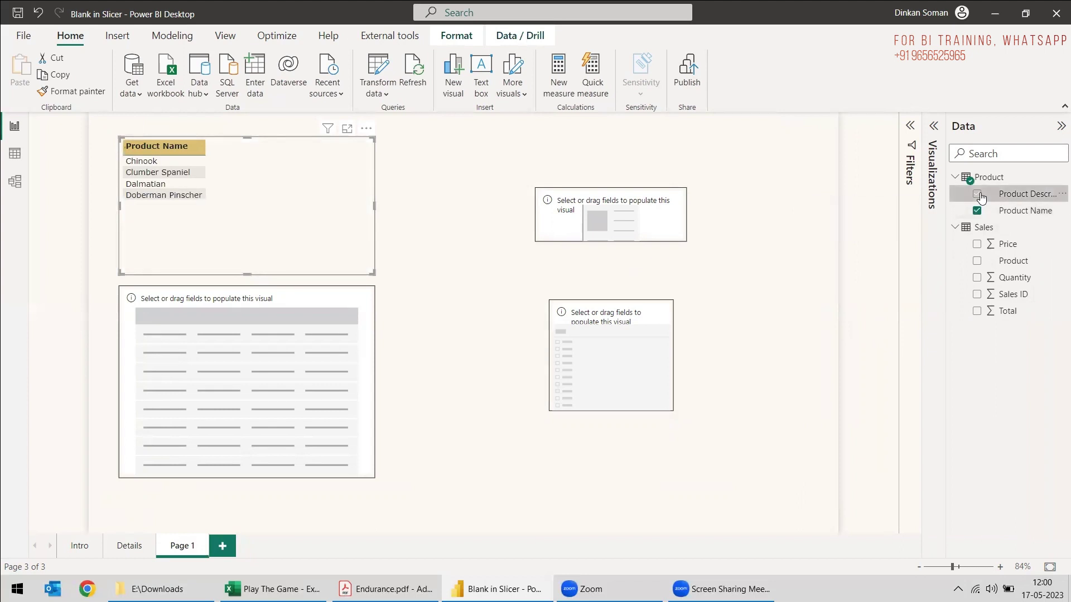
left_click(976, 193)
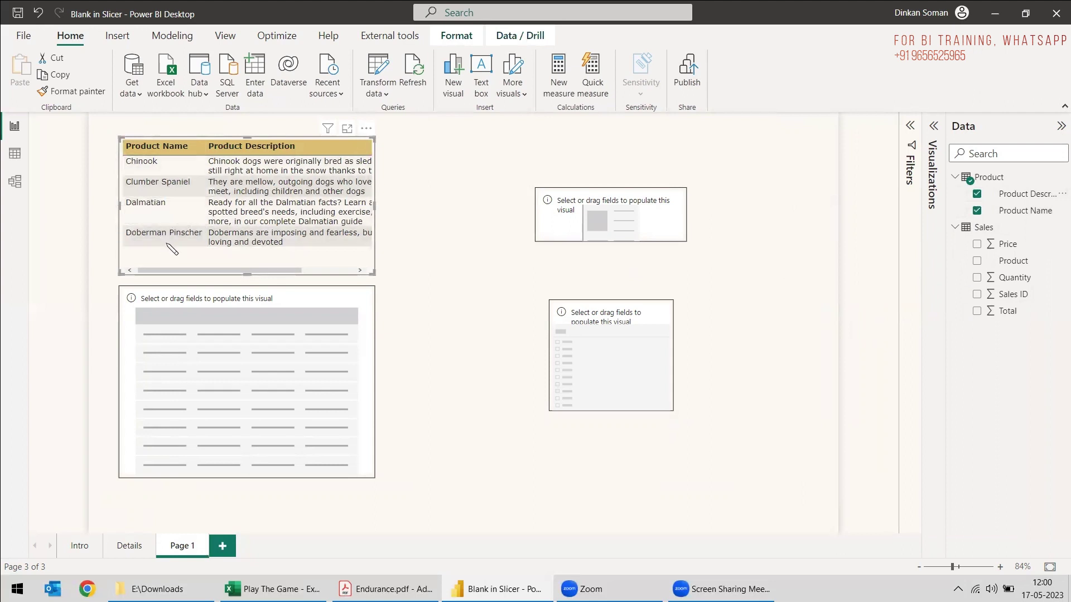
left_click(439, 232)
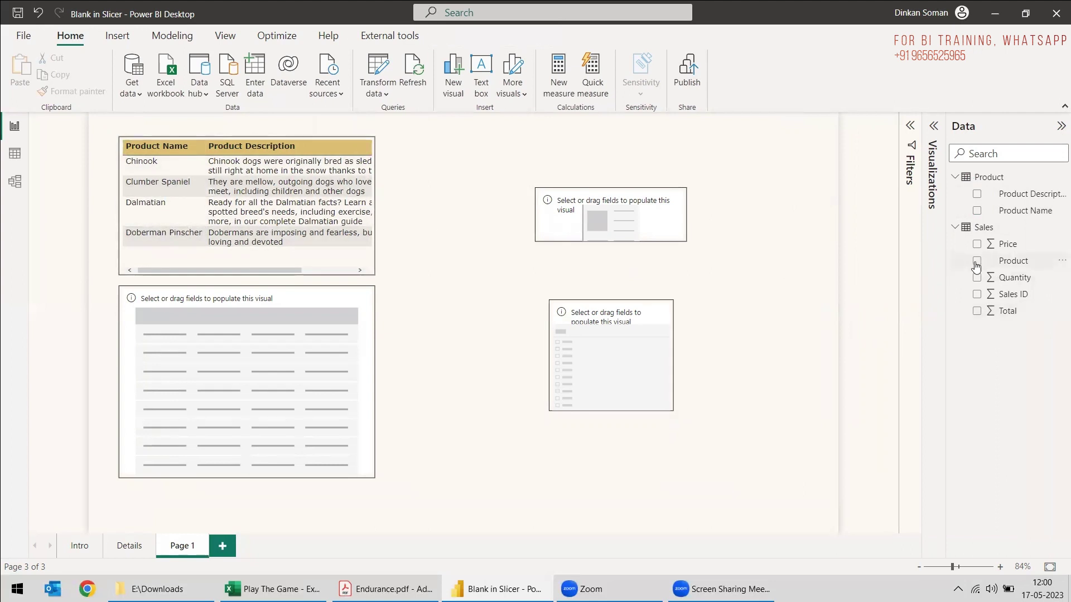
- Add a narrow table showing the distinct count of Product Name (4)
left_click(976, 210)
left_click_drag(585, 443, 429, 210)
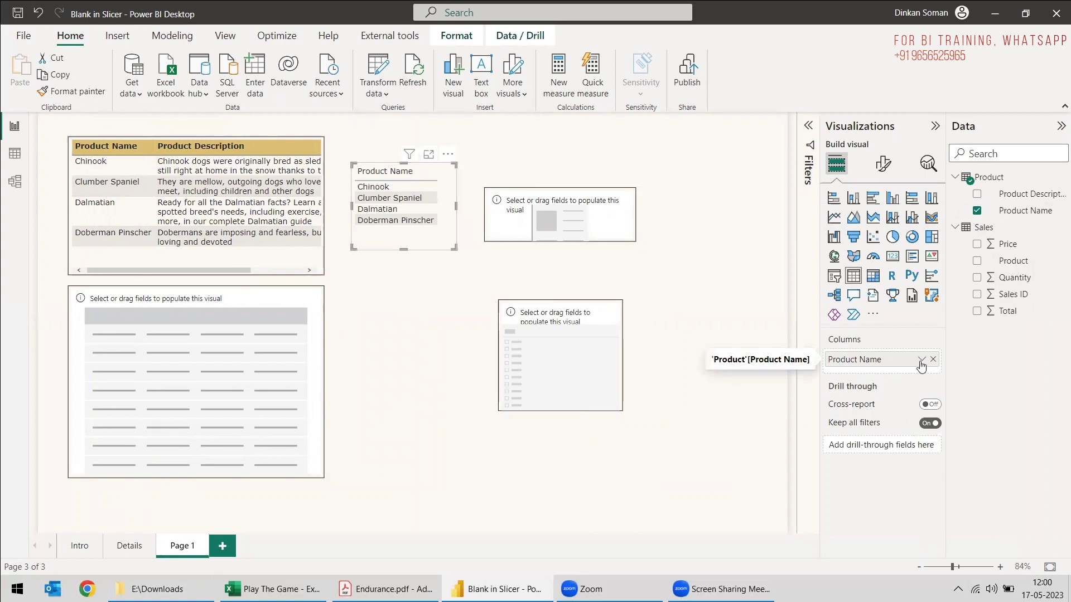
left_click(920, 361)
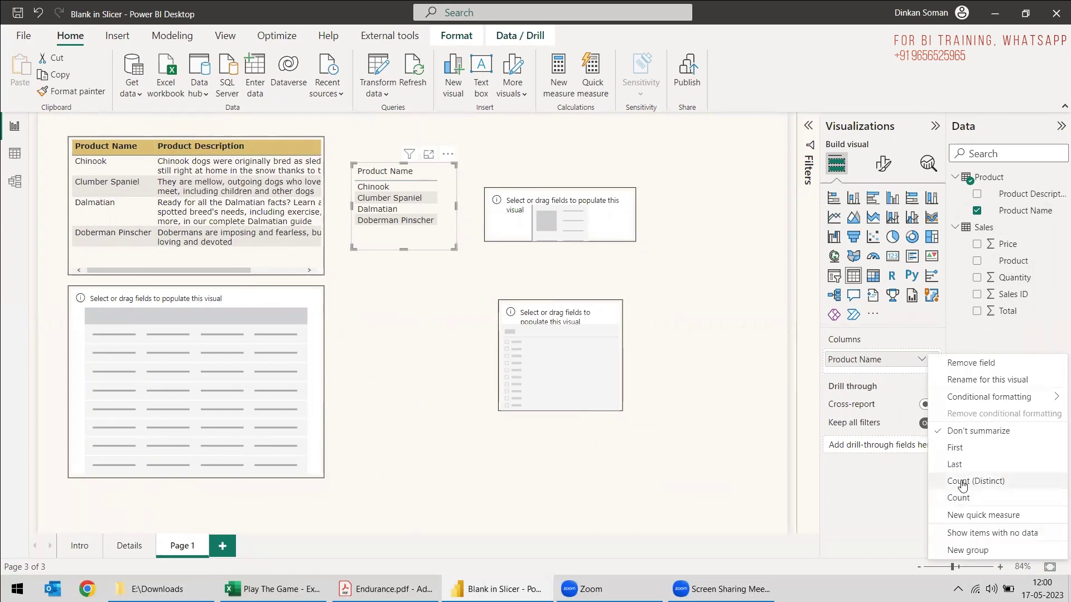
left_click(961, 482)
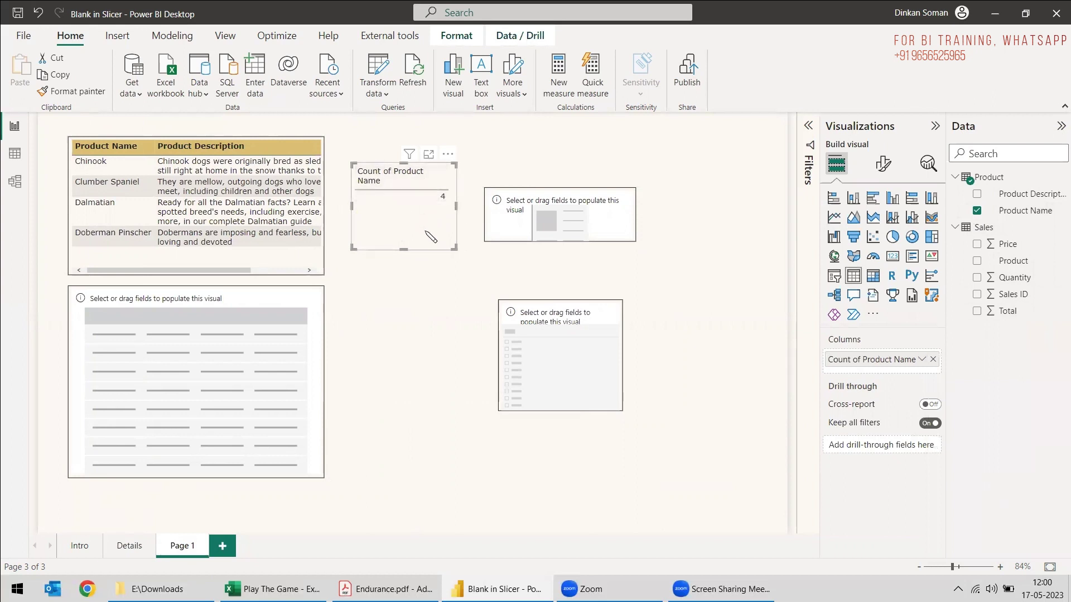
left_click(244, 373)
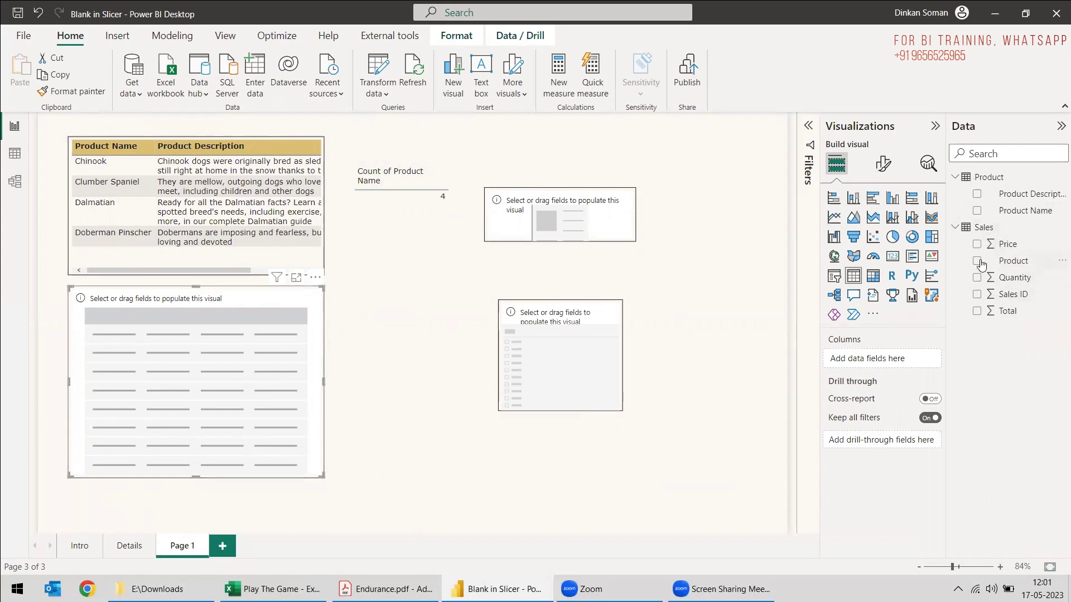
- Add Sales ID, Product, Quantity, Price and Total to the lower table, with Sales ID set to Don't summarize
left_click(976, 294)
left_click(976, 260)
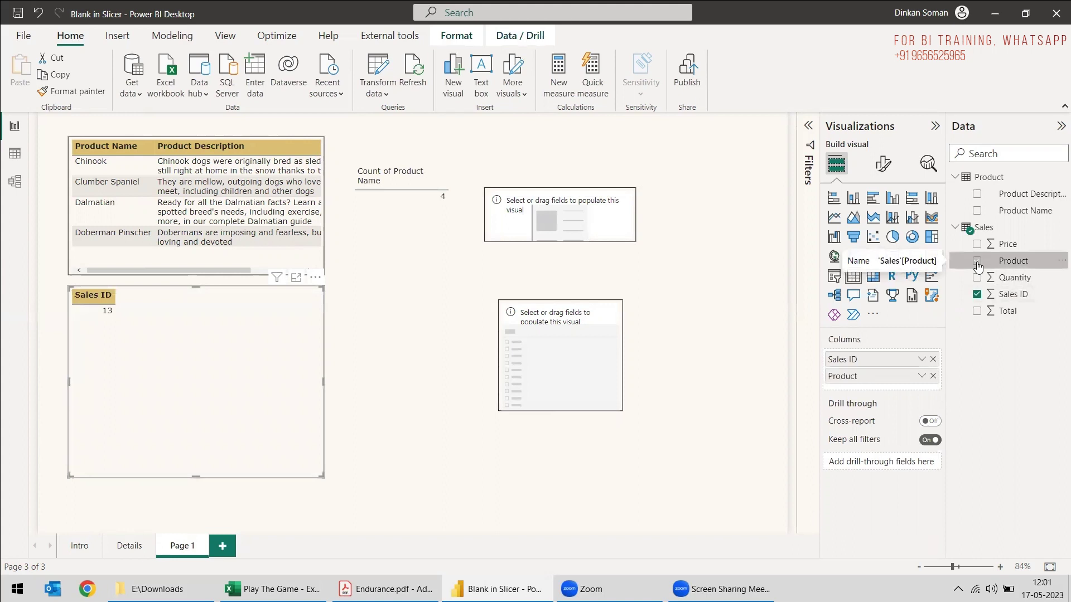
left_click(976, 277)
left_click(976, 243)
left_click(976, 310)
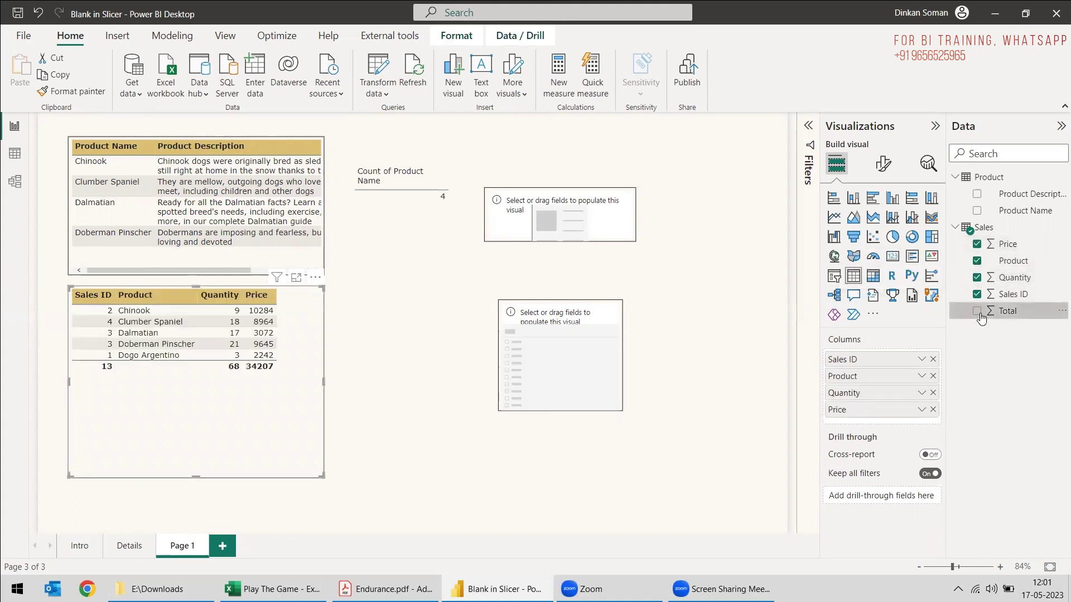
left_click(921, 359)
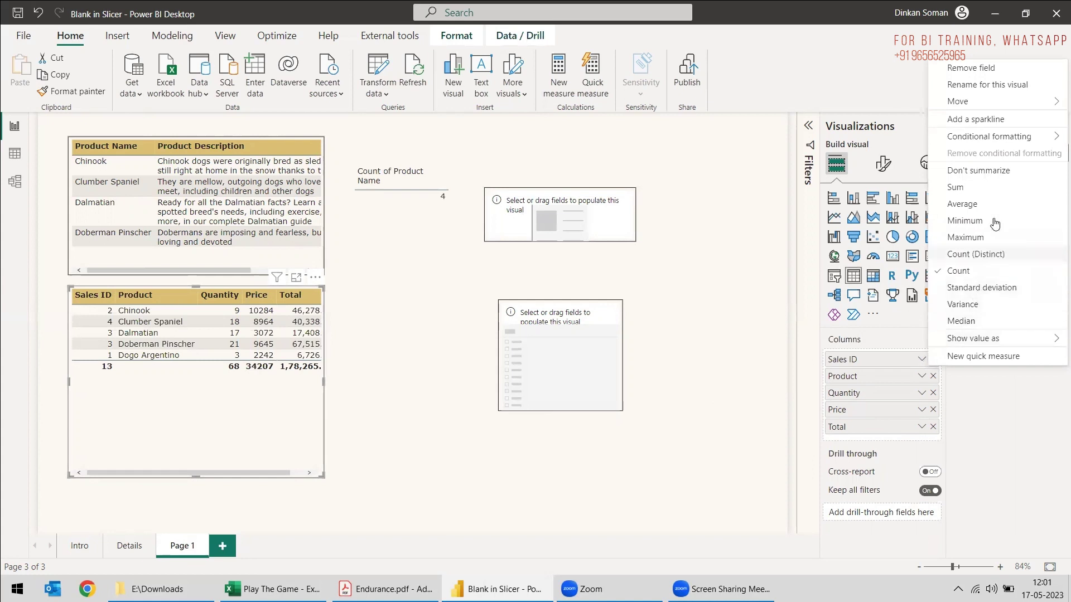
left_click(991, 178)
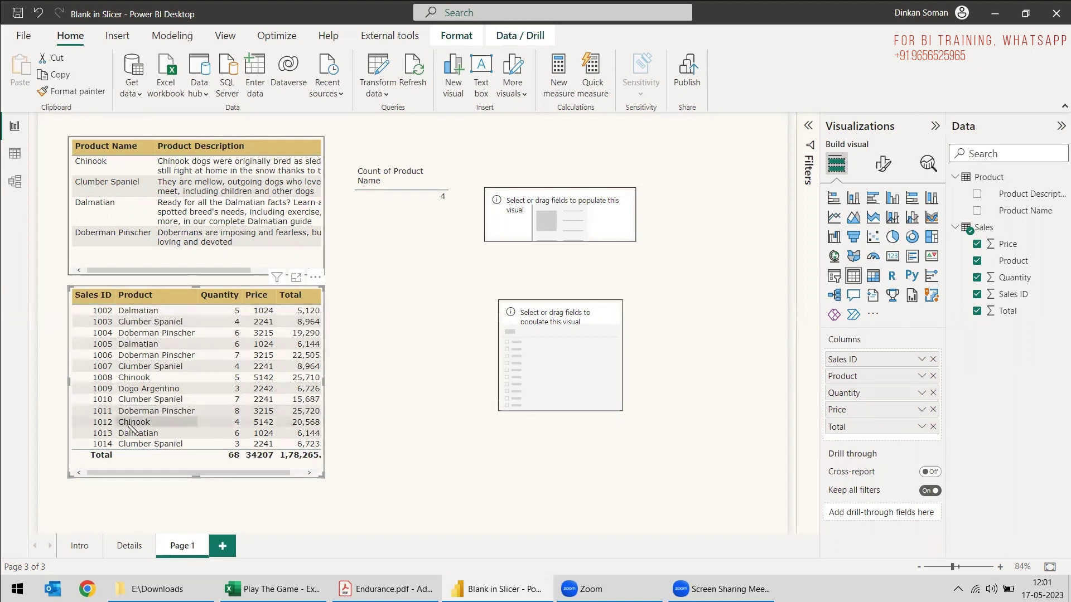
left_click(379, 401)
left_click(545, 361)
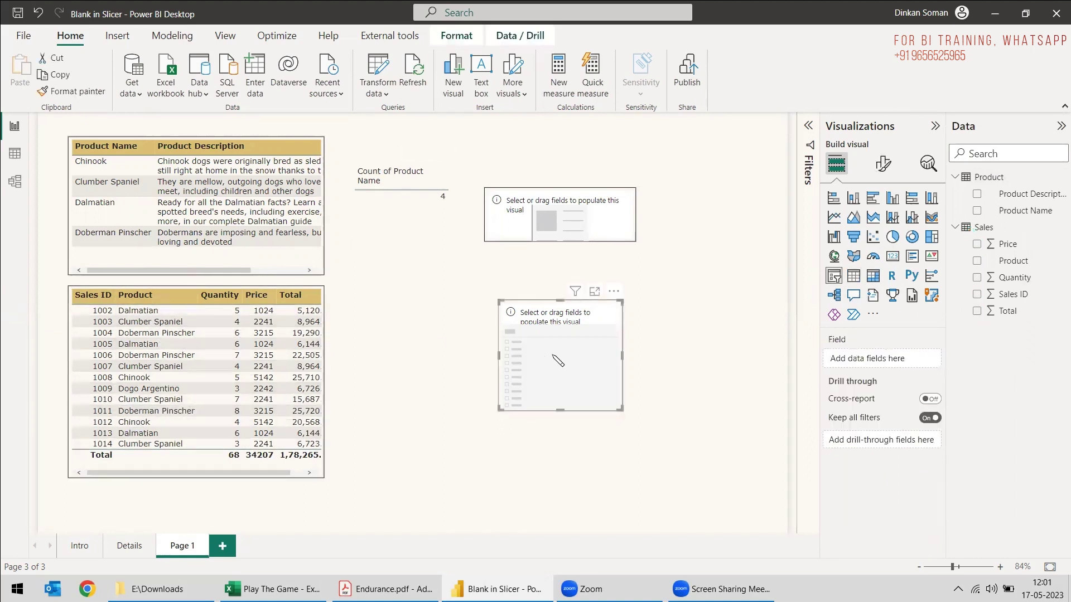
- Fill the slicer with Product Name and the card with the sales Total (1,78,265.00)
left_click(977, 210)
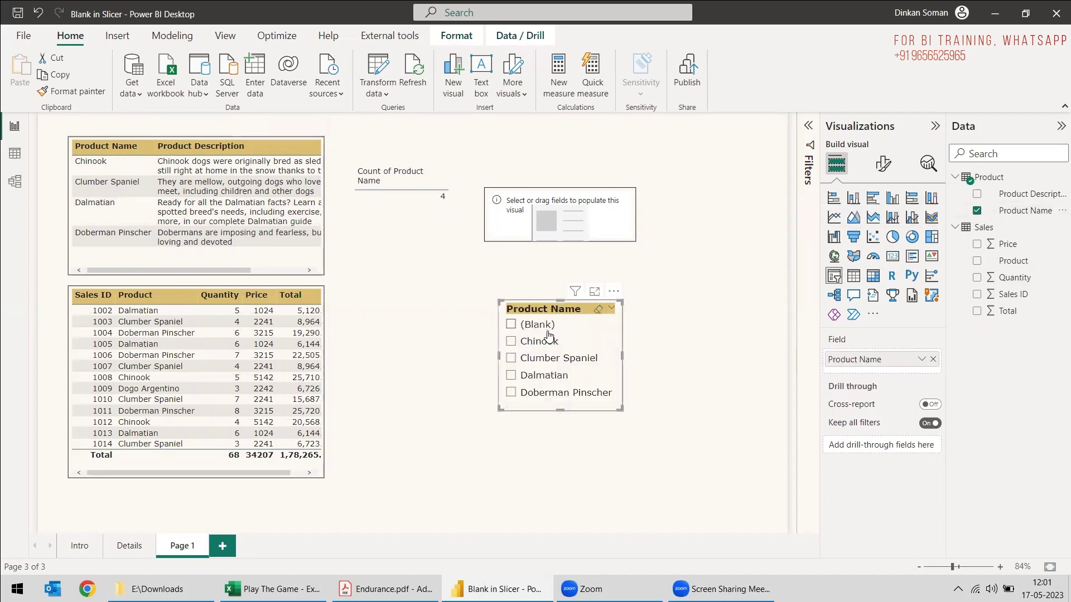
left_click(590, 224)
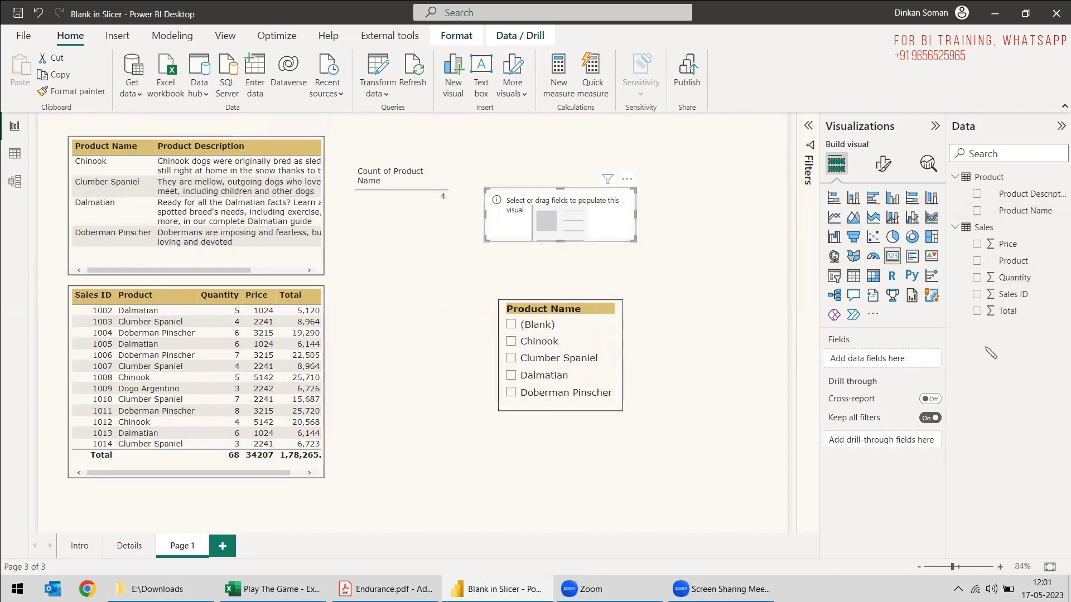
left_click(977, 310)
left_click(525, 261)
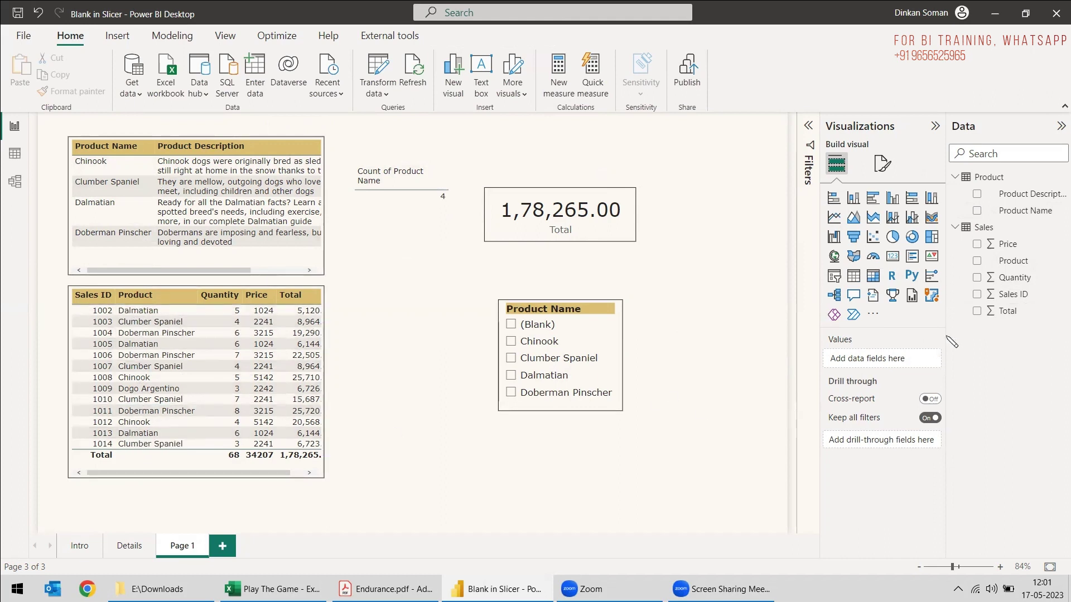
- Add a distinct count of Sales products (5) and compare it with the Product Name count of 4
left_click(977, 261)
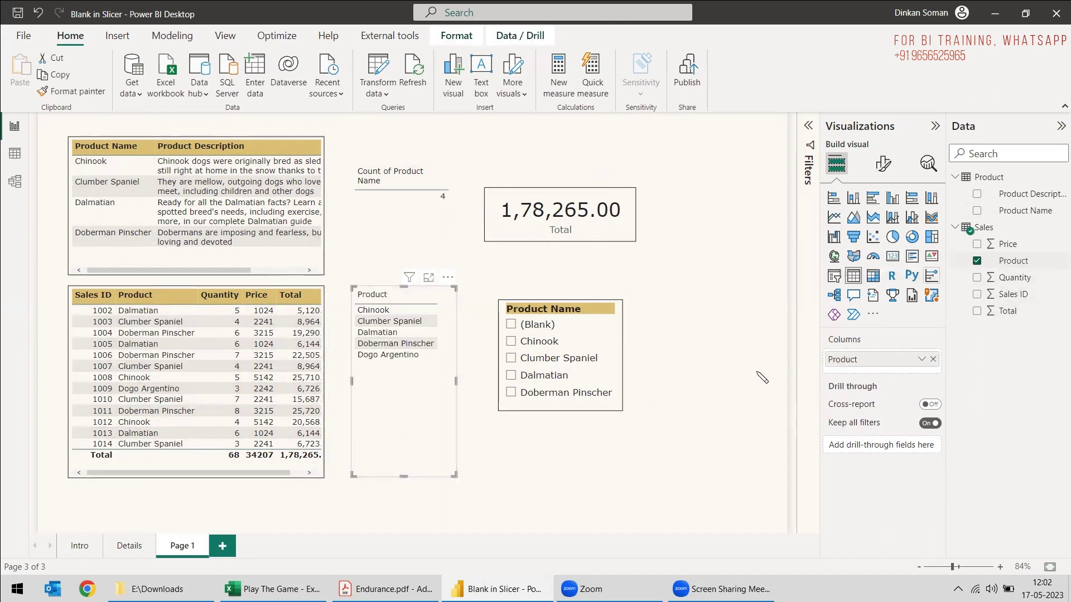
left_click(921, 360)
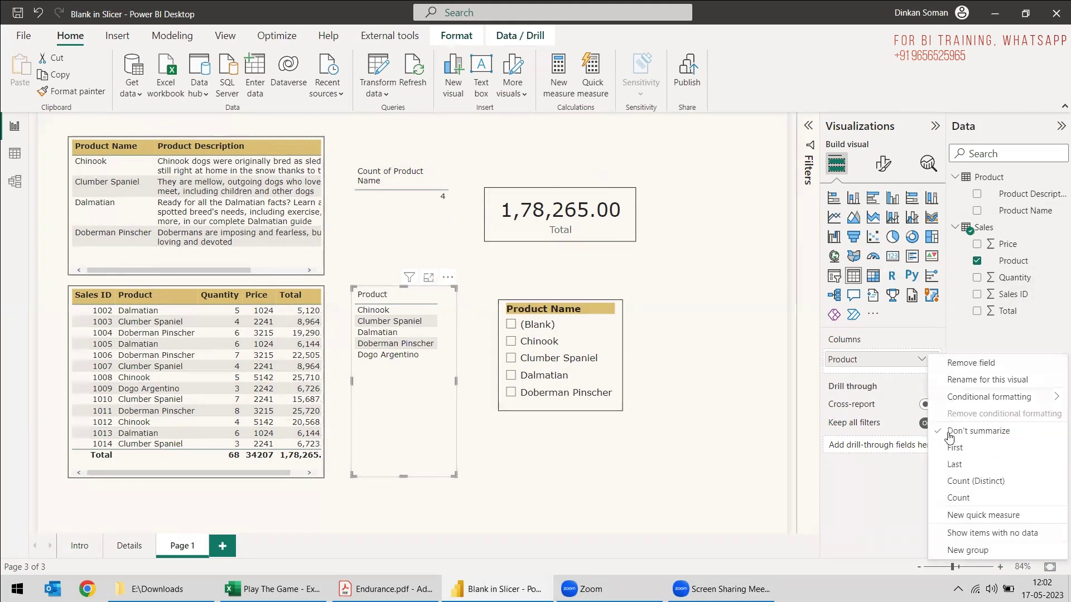
left_click(960, 483)
left_click_drag(414, 460, 414, 214)
left_click(413, 213)
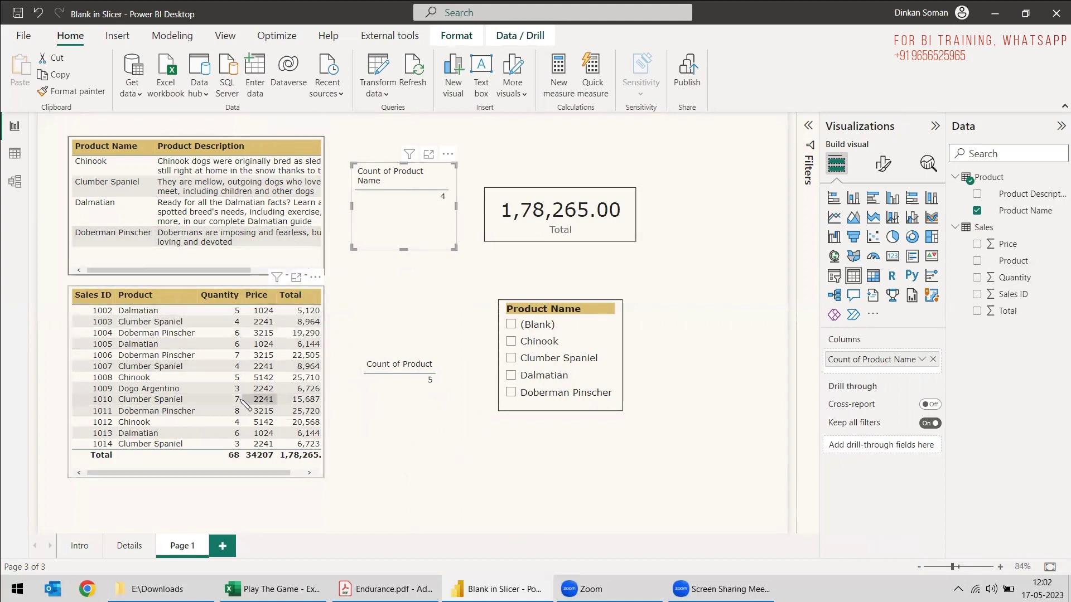
left_click(395, 418)
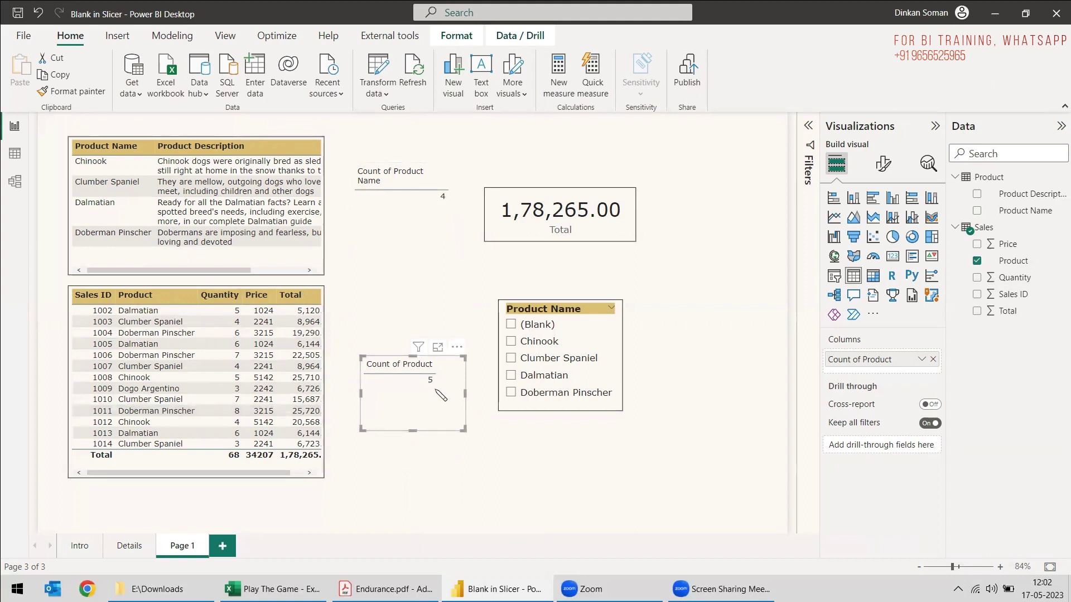
- Open Model view to see the one-to-many relationship between Product and Sales
left_click(429, 475)
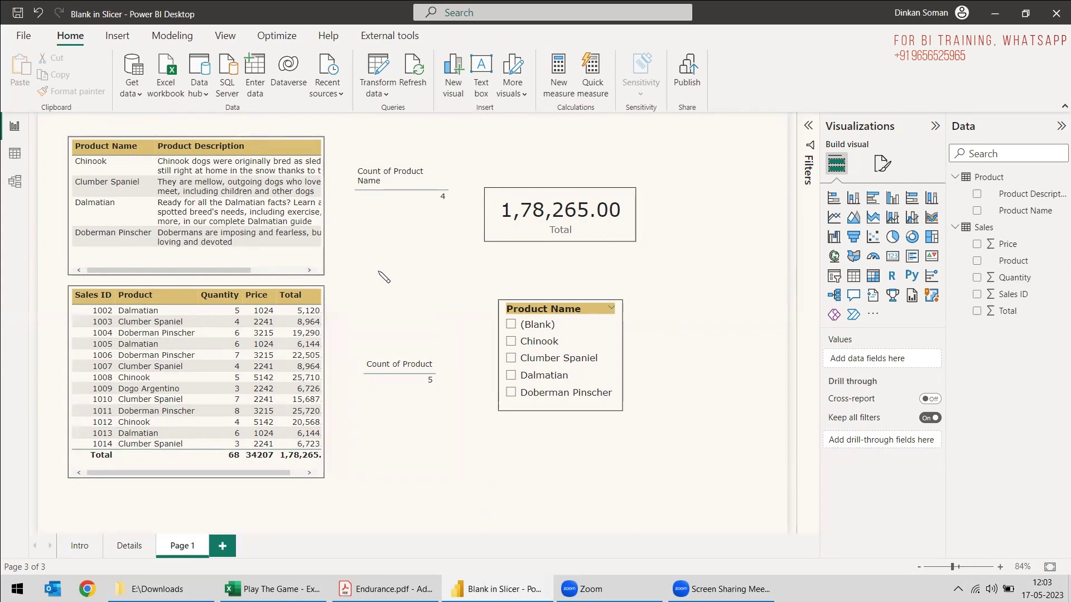
left_click(9, 187)
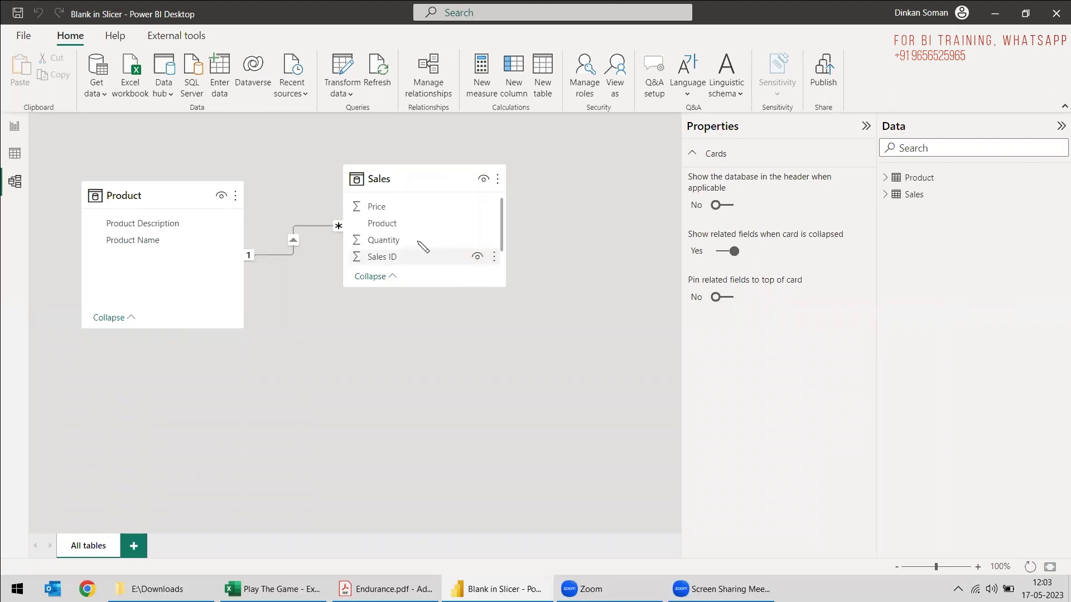
- Inspect the Sales table's data in Table view, then return to the Page 1 report
left_click(21, 158)
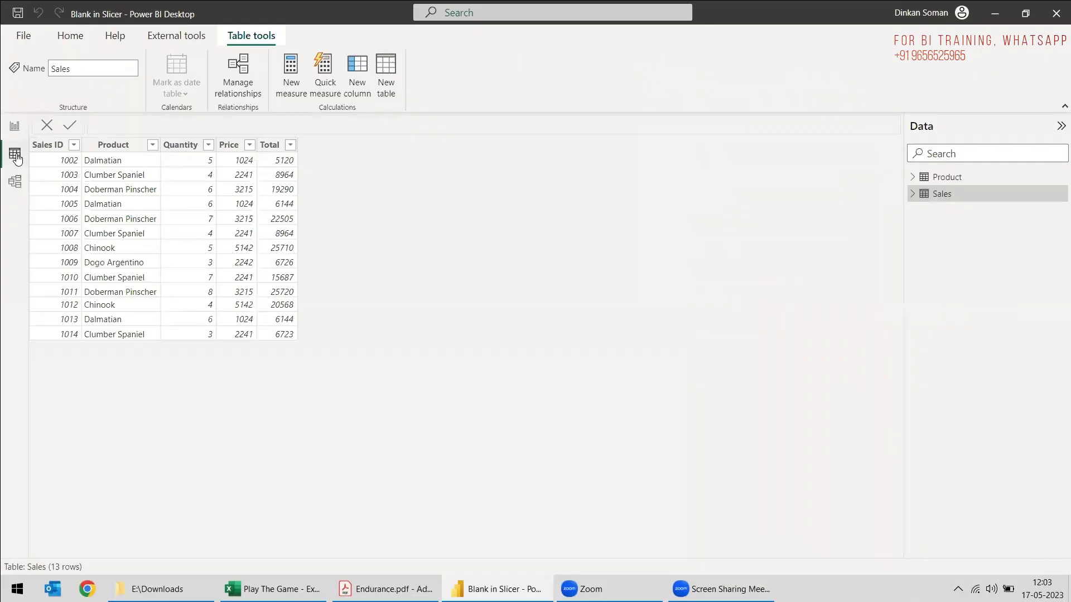
left_click(15, 126)
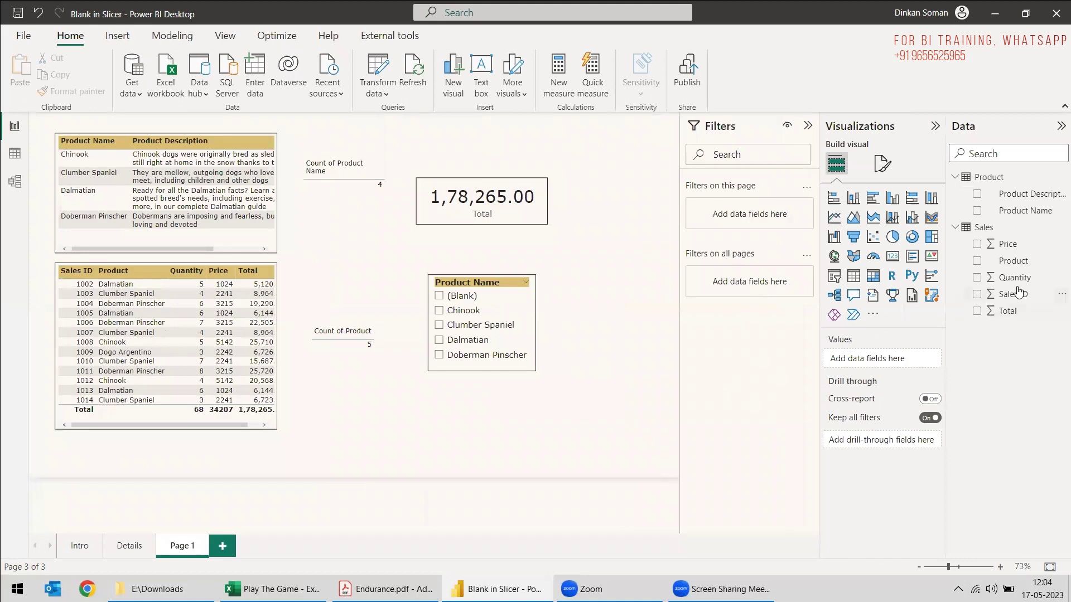
- Add a Sales Product list and set both count visuals to Don't summarize, revealing Dogo Argentino
left_click(976, 262)
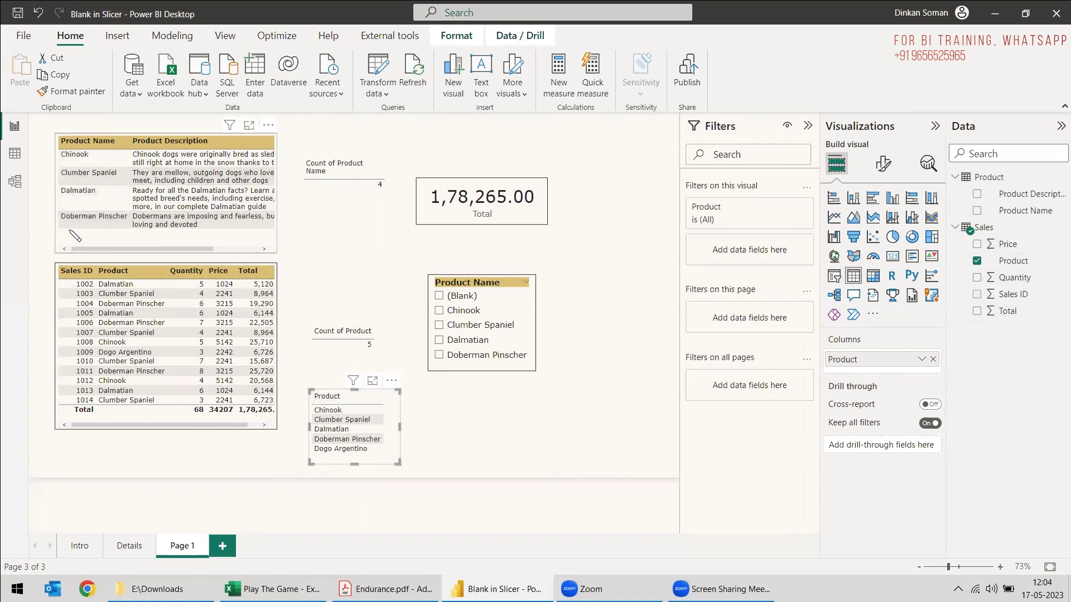
left_click(329, 213)
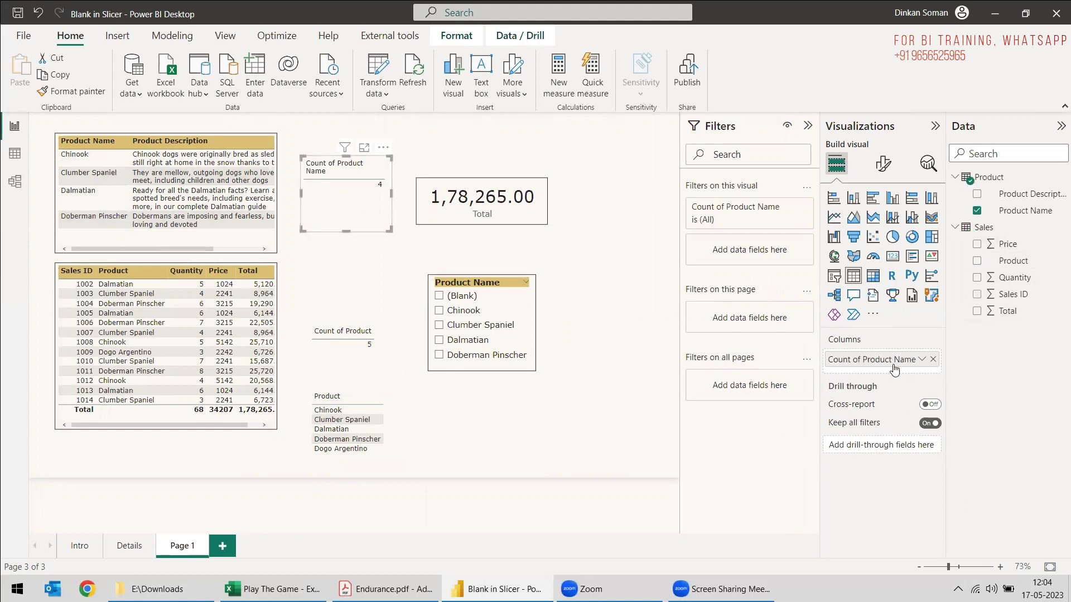
left_click(922, 360)
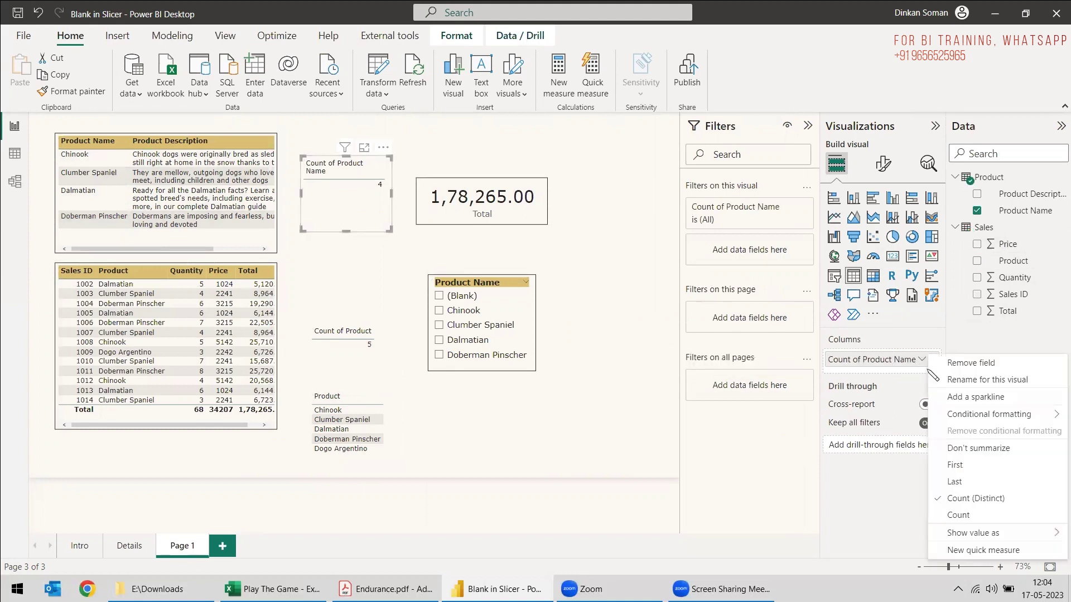
left_click(954, 450)
left_click(351, 357)
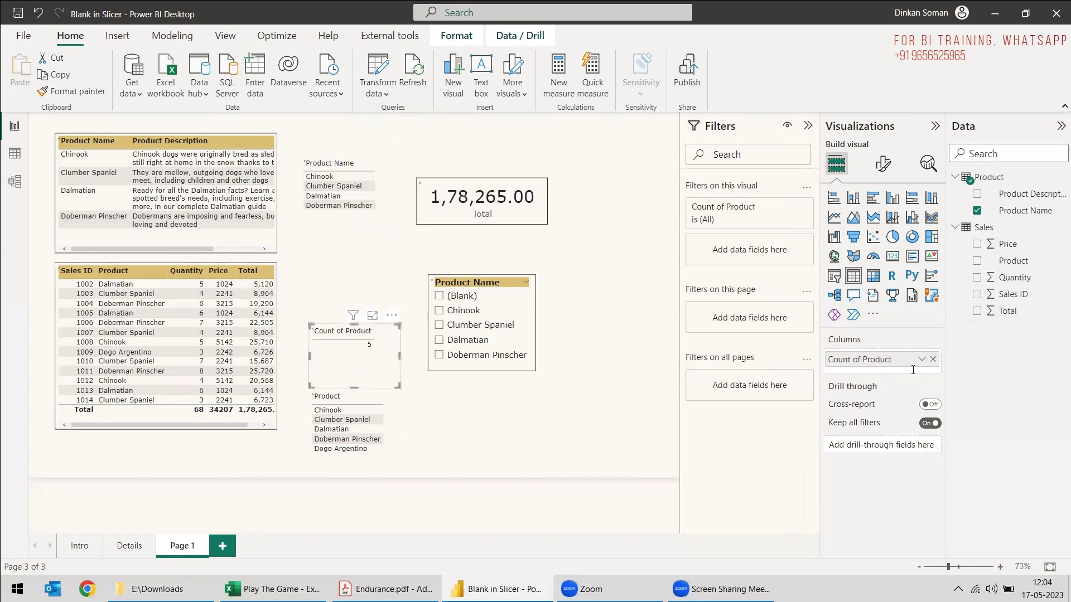
left_click(921, 360)
left_click(978, 448)
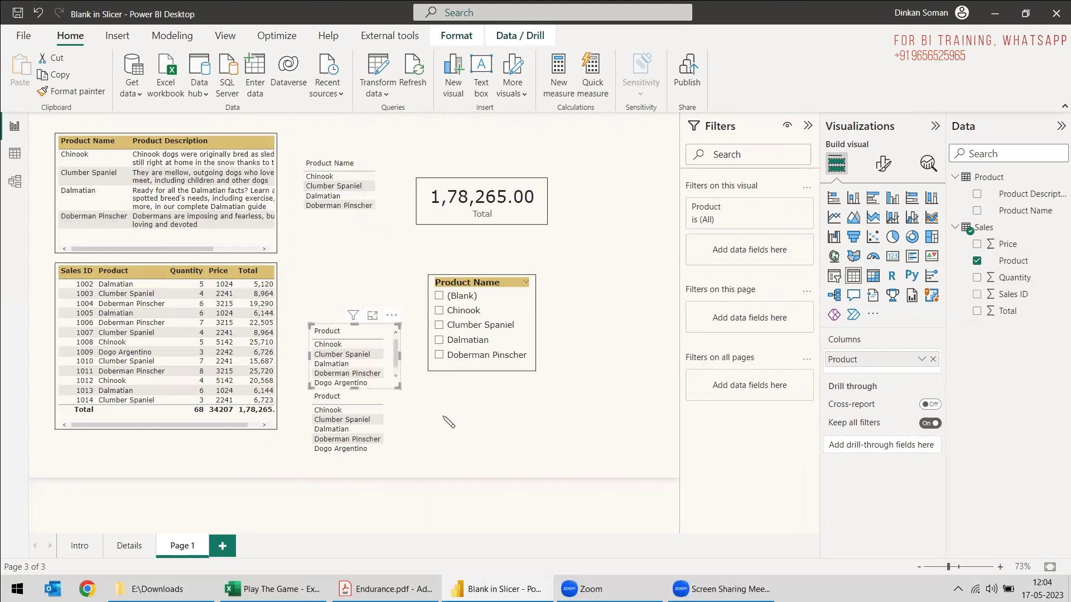
left_click_drag(361, 301, 354, 295)
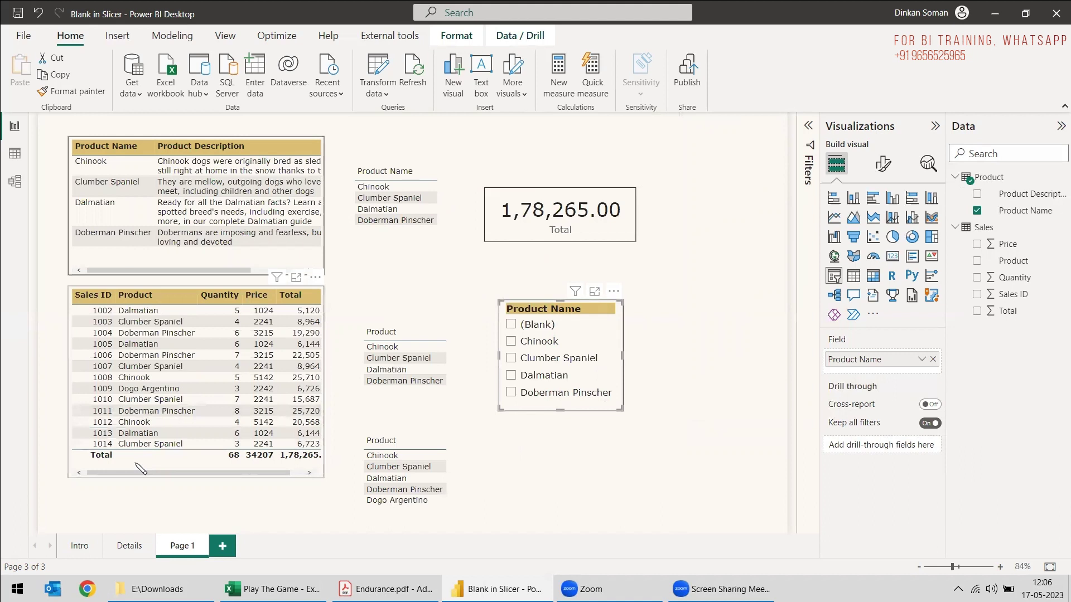
left_click(141, 469)
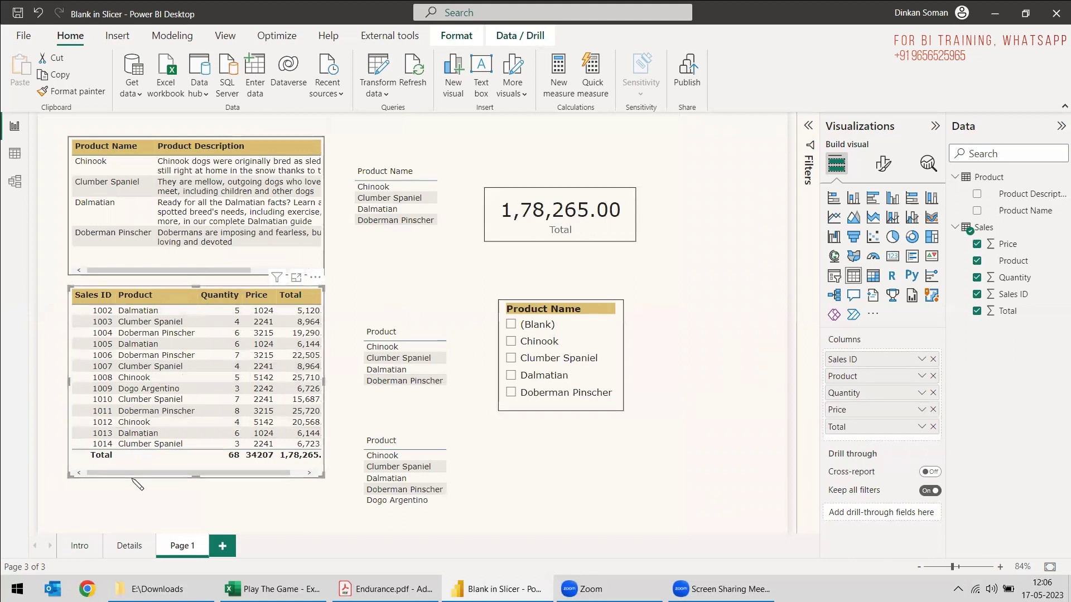
left_click_drag(191, 474, 203, 474)
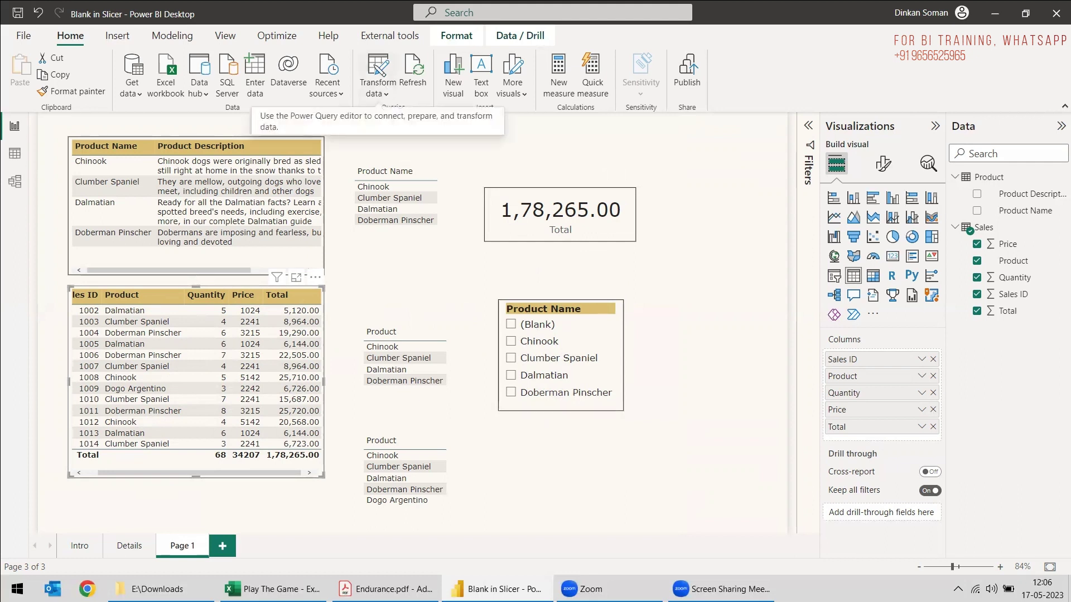
left_click(378, 70)
- Review the Sales query's data and return to the Product query's four dog breeds
left_click(45, 151)
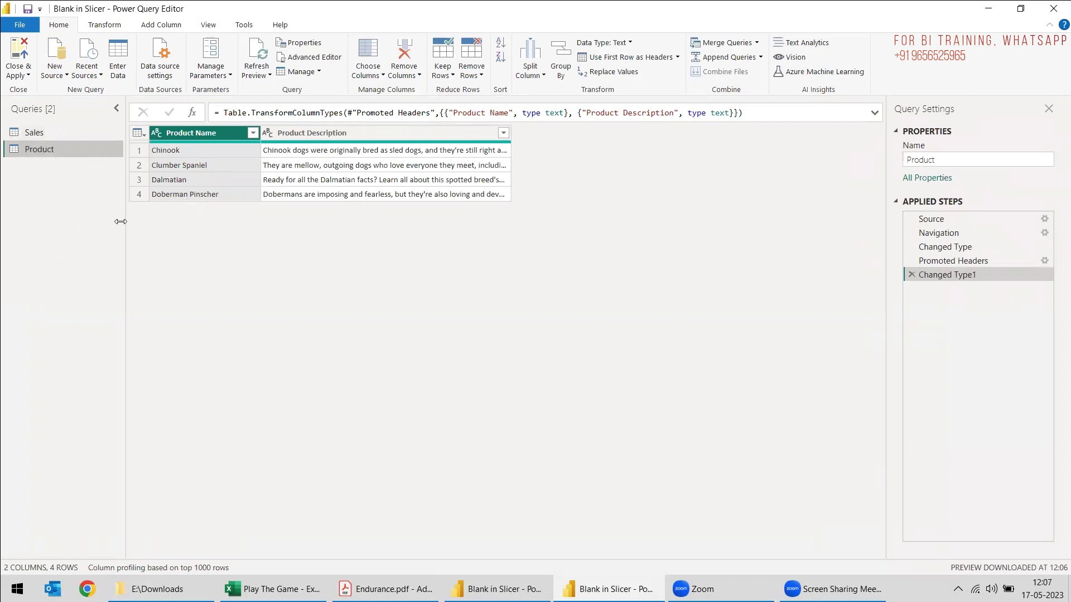
left_click(38, 136)
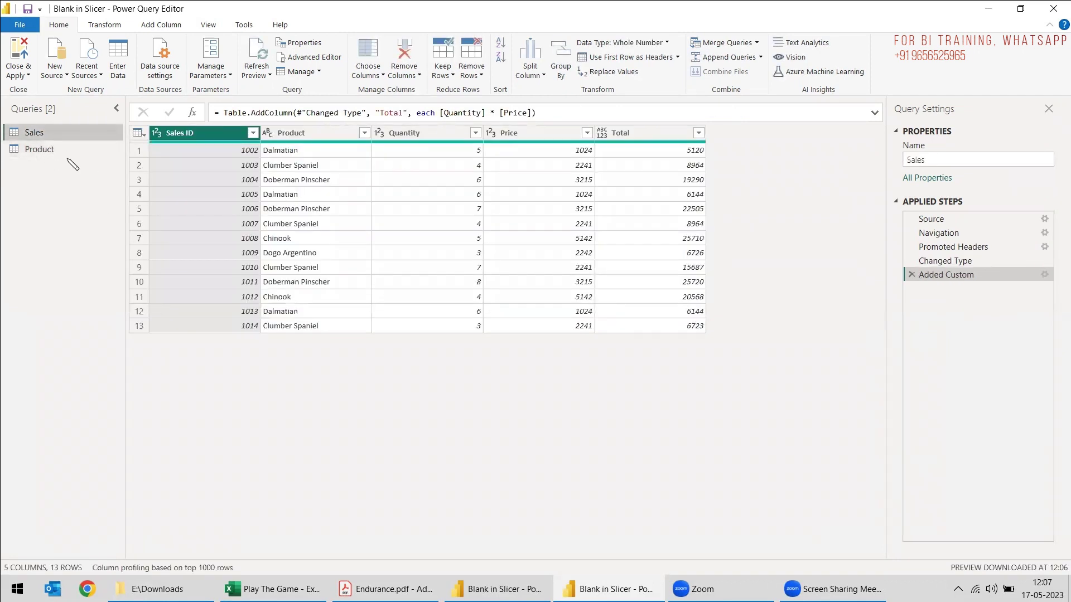
left_click(51, 150)
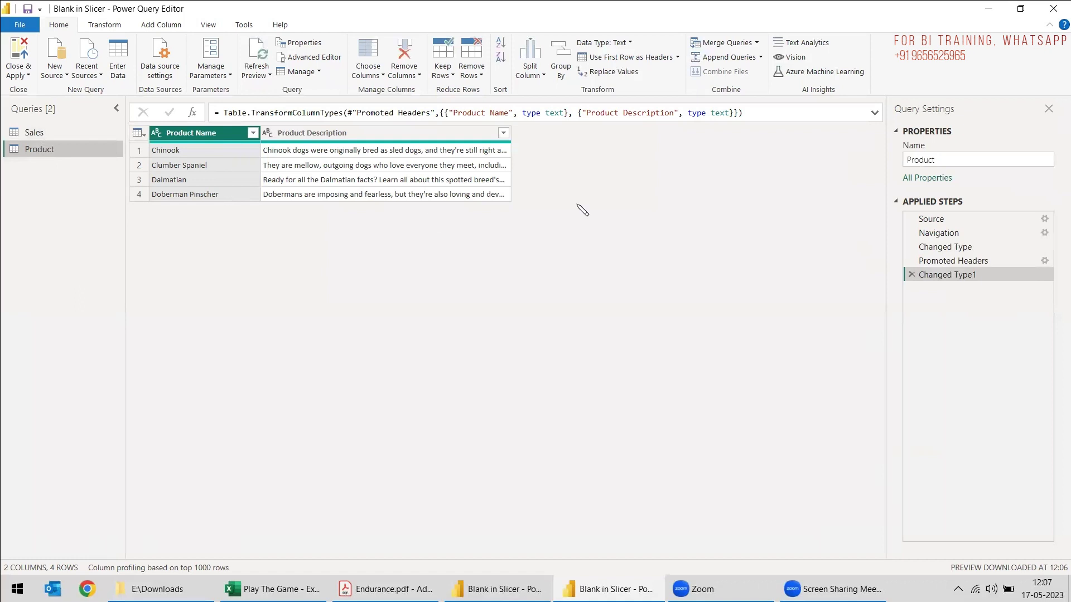
left_click(723, 45)
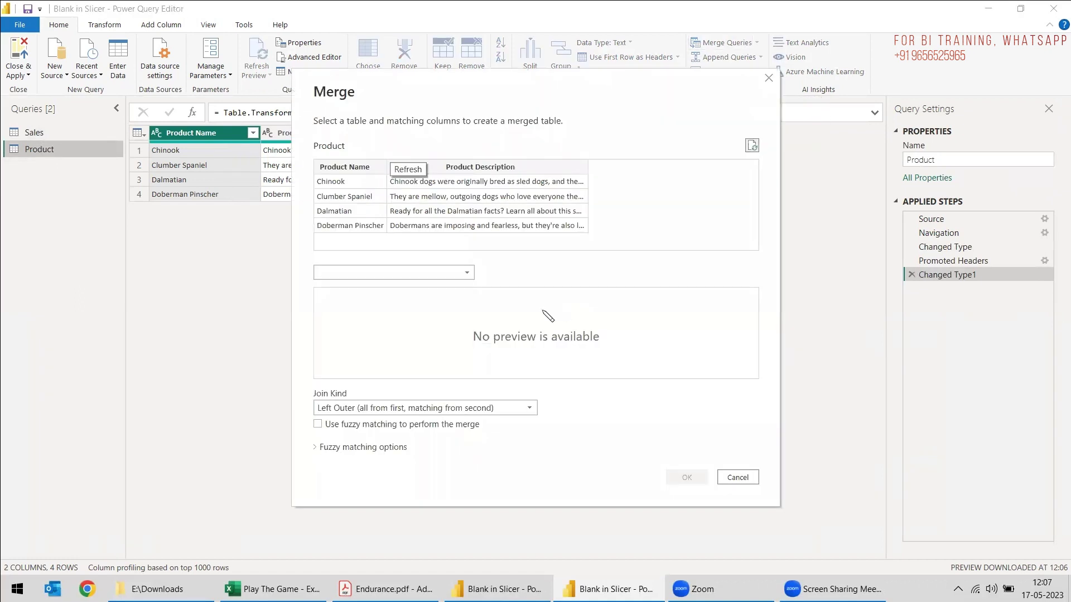
- Match Product Name to the Sales table's Product column in the merge, keeping Left Outer
left_click(347, 168)
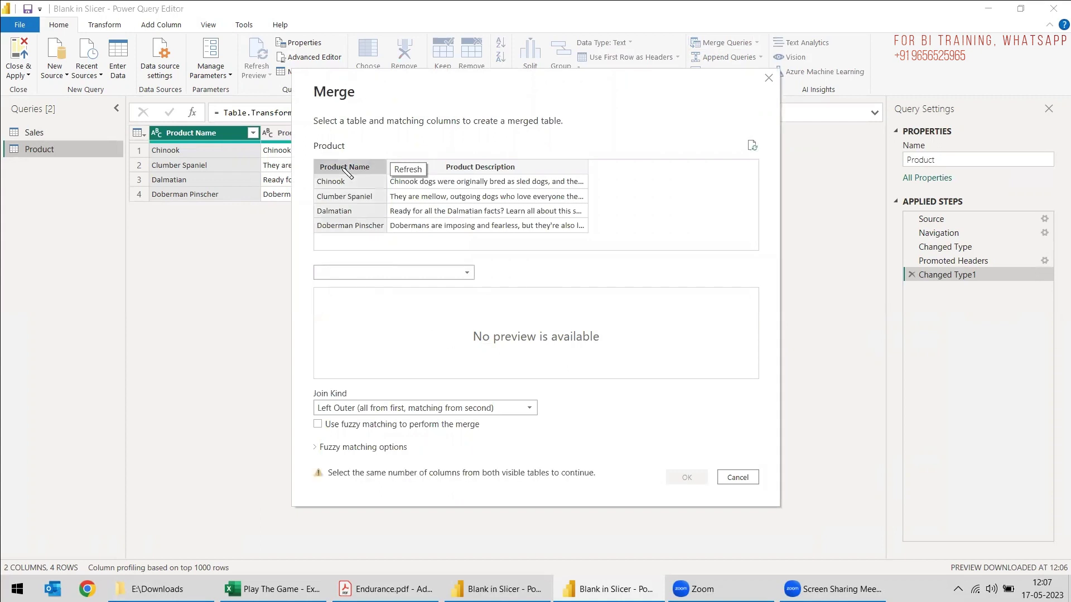
left_click(467, 273)
left_click(723, 43)
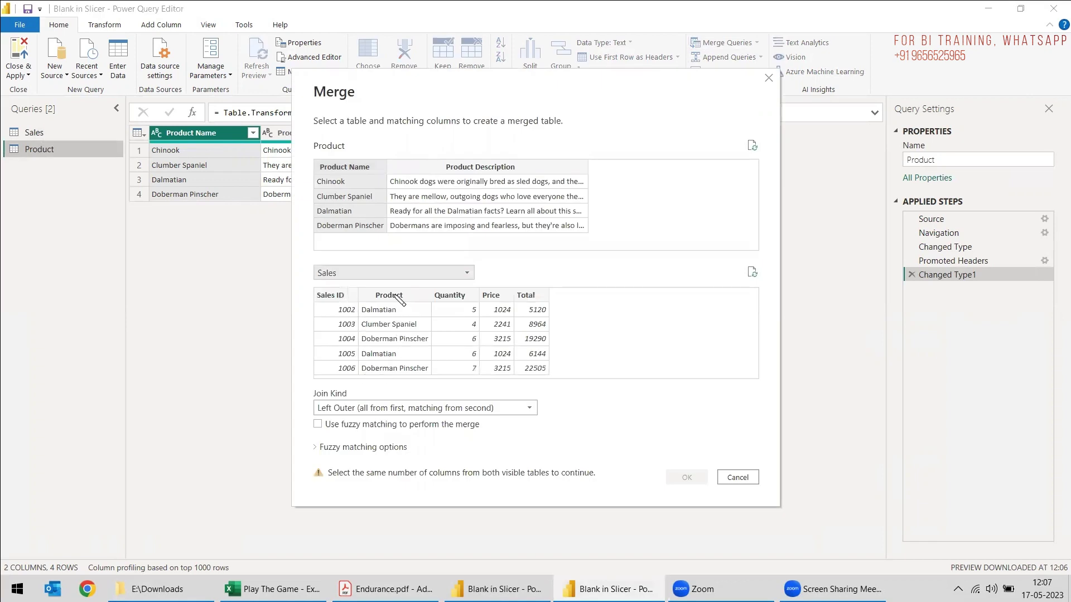
left_click(399, 299)
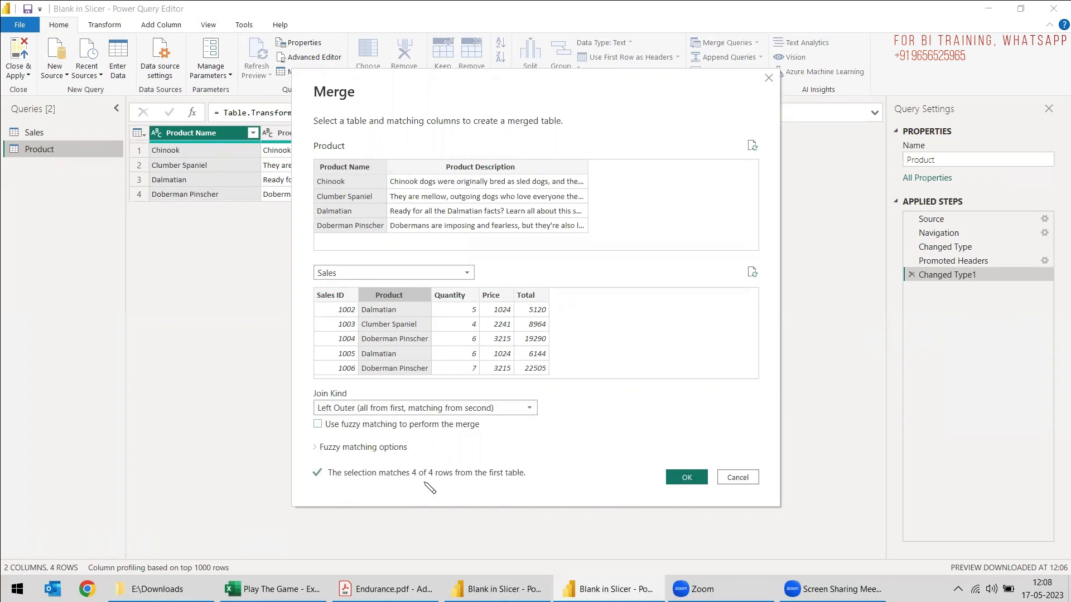
- Apply the merge and expand Sales into only its Product column
left_click(686, 476)
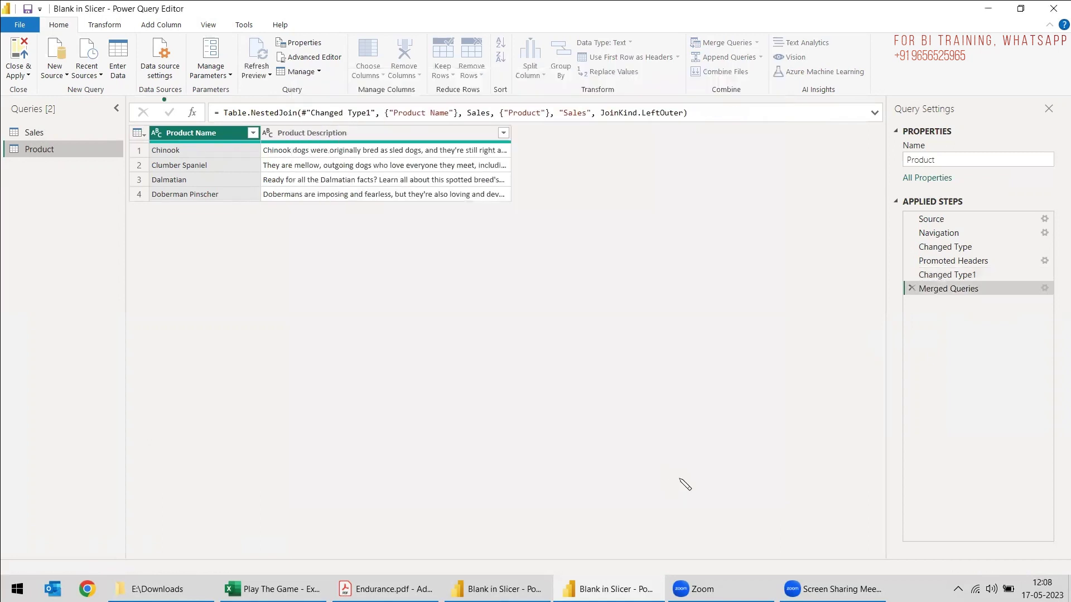
left_click(614, 133)
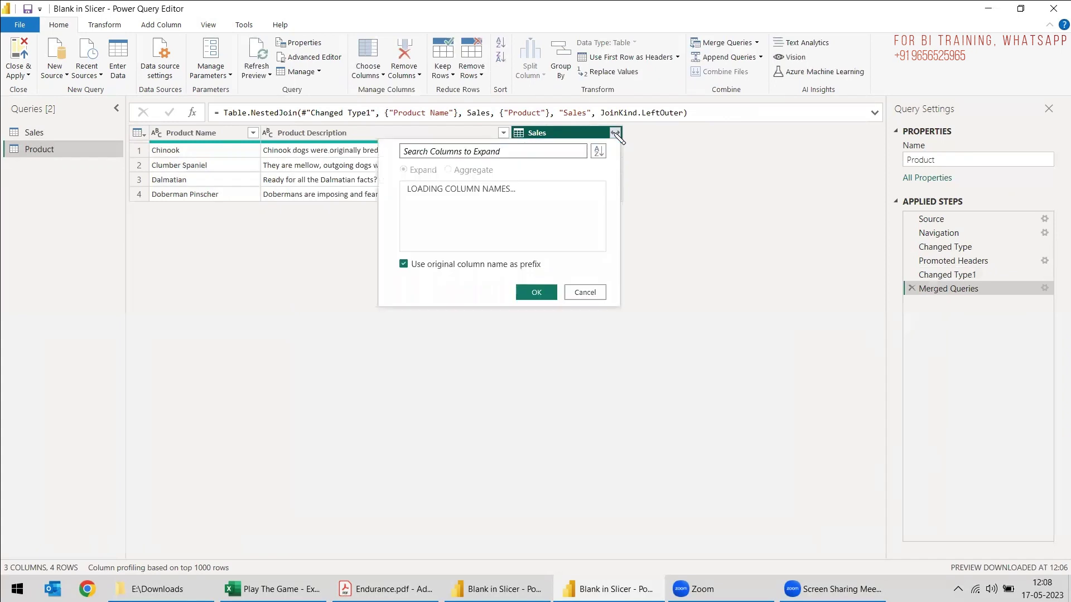
left_click(411, 189)
left_click(412, 216)
left_click(536, 306)
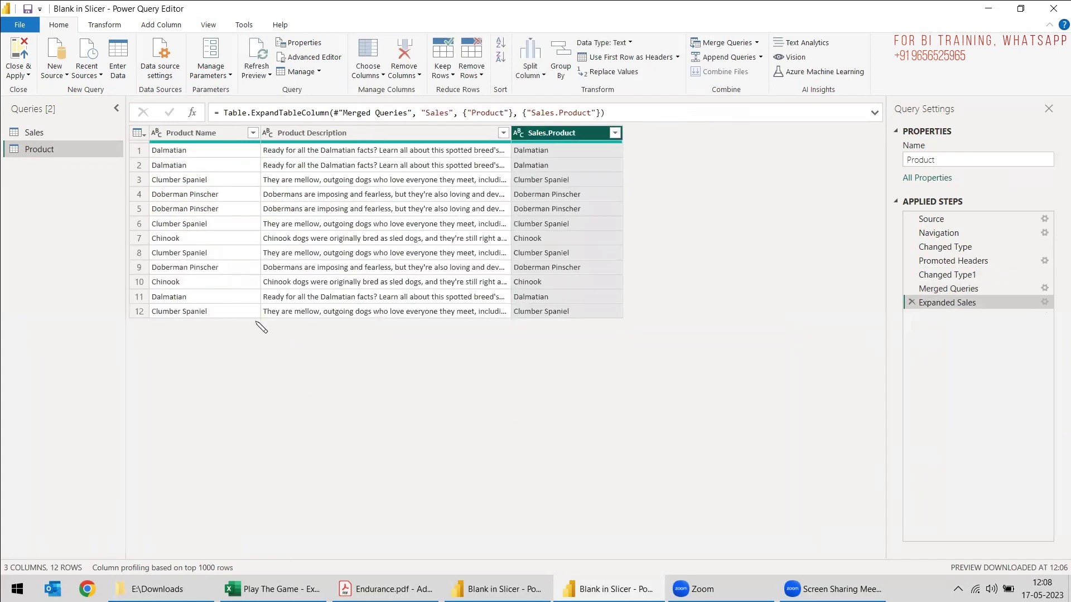
- Remove duplicates from Sales.Product, then delete the Removed Duplicates and Expanded Sales steps
left_click(253, 132)
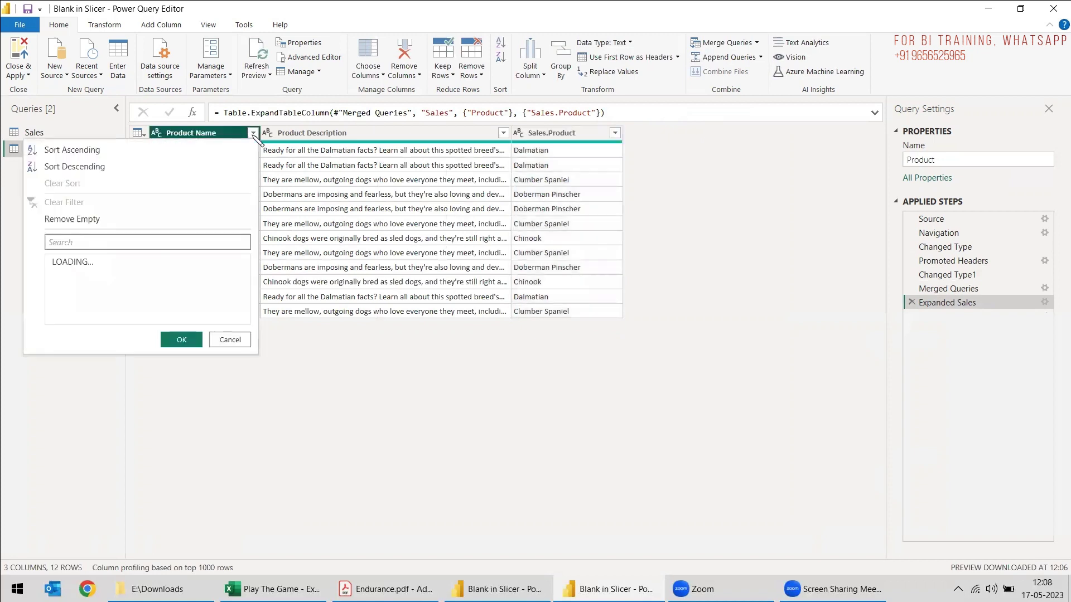
left_click(206, 134)
left_click(568, 137)
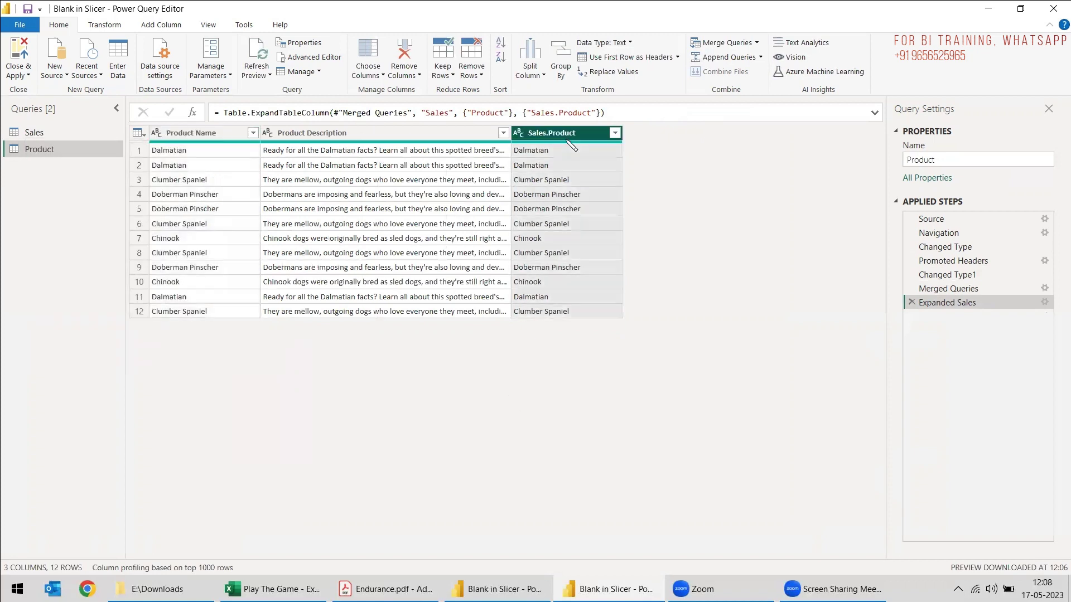
right_click(568, 140)
left_click(599, 229)
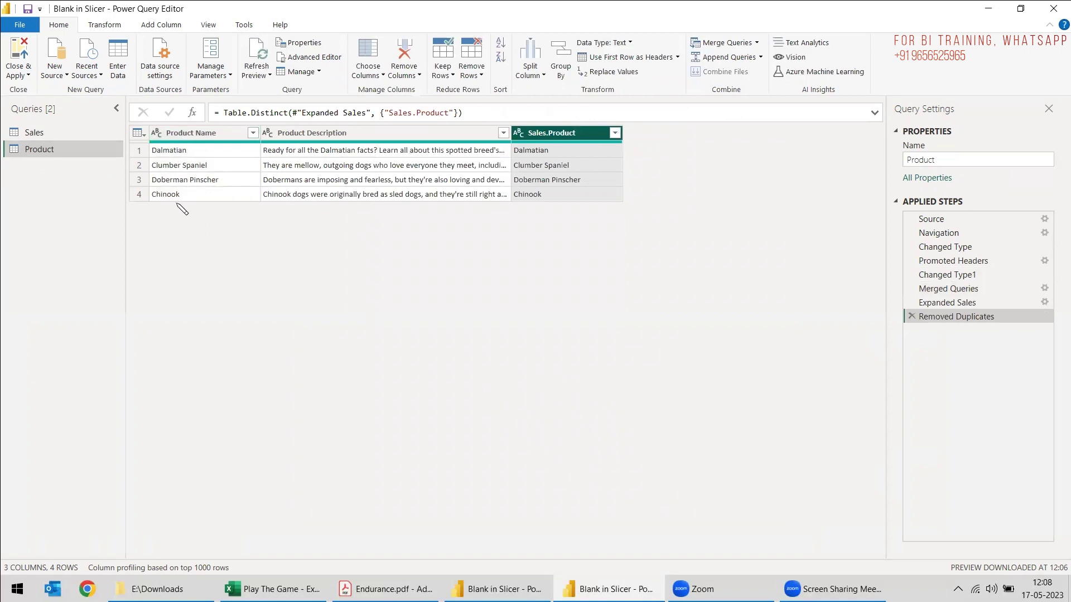
left_click(918, 302)
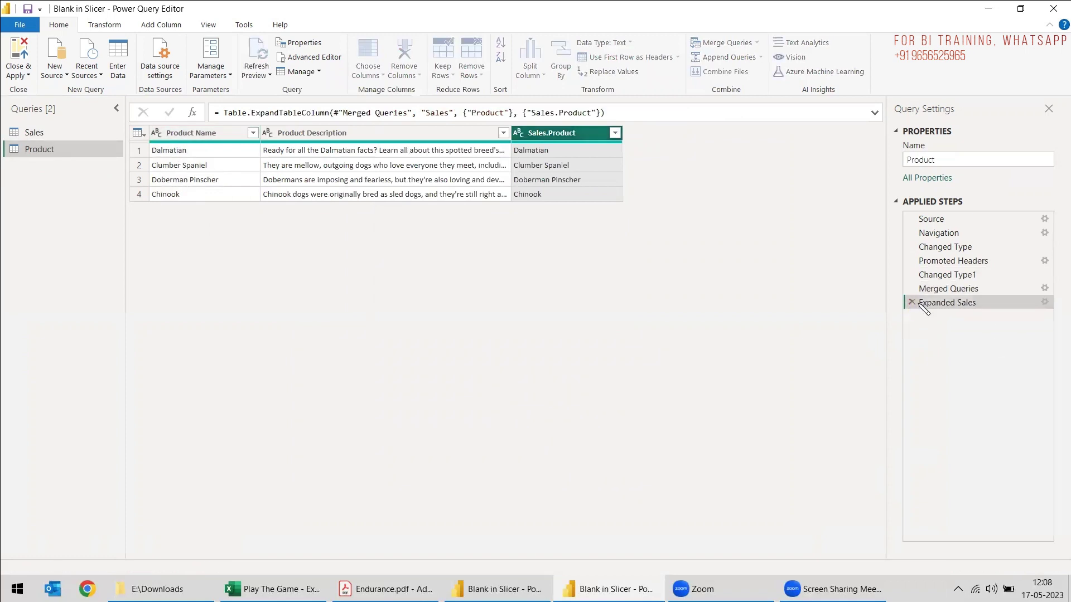
left_click(911, 303)
- Replace the old merge step with a Right Outer merge of Product with Sales on the Product column
left_click(912, 289)
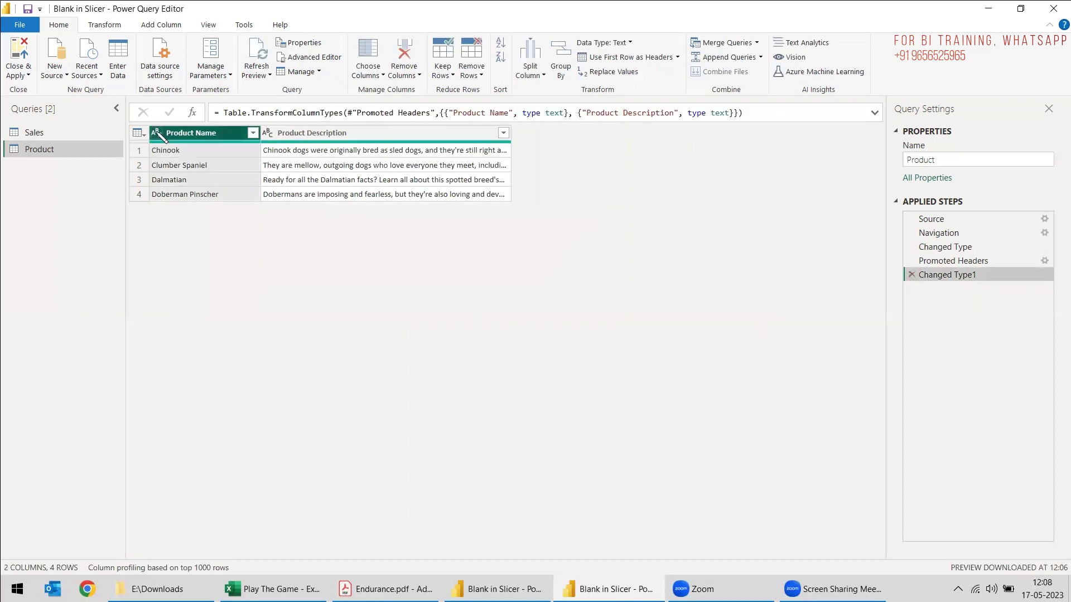
left_click(712, 45)
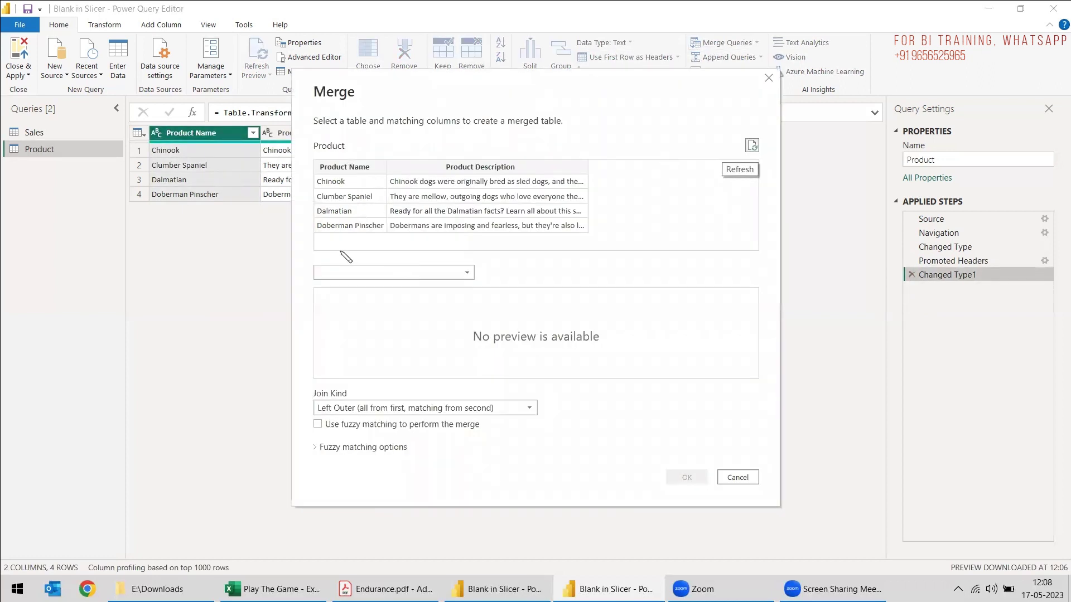
left_click(370, 273)
left_click(362, 301)
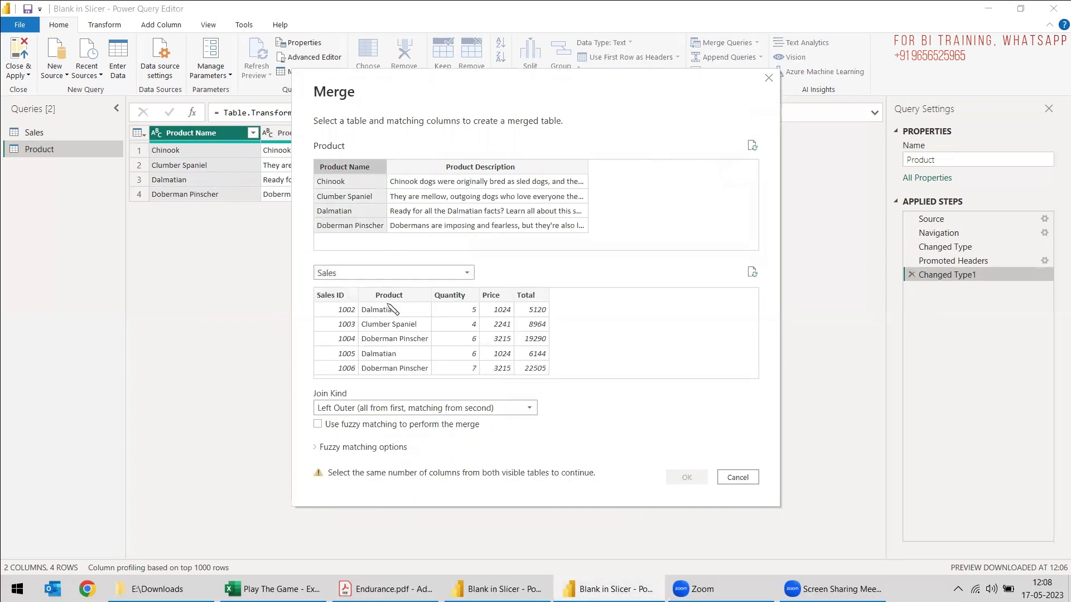
left_click(391, 296)
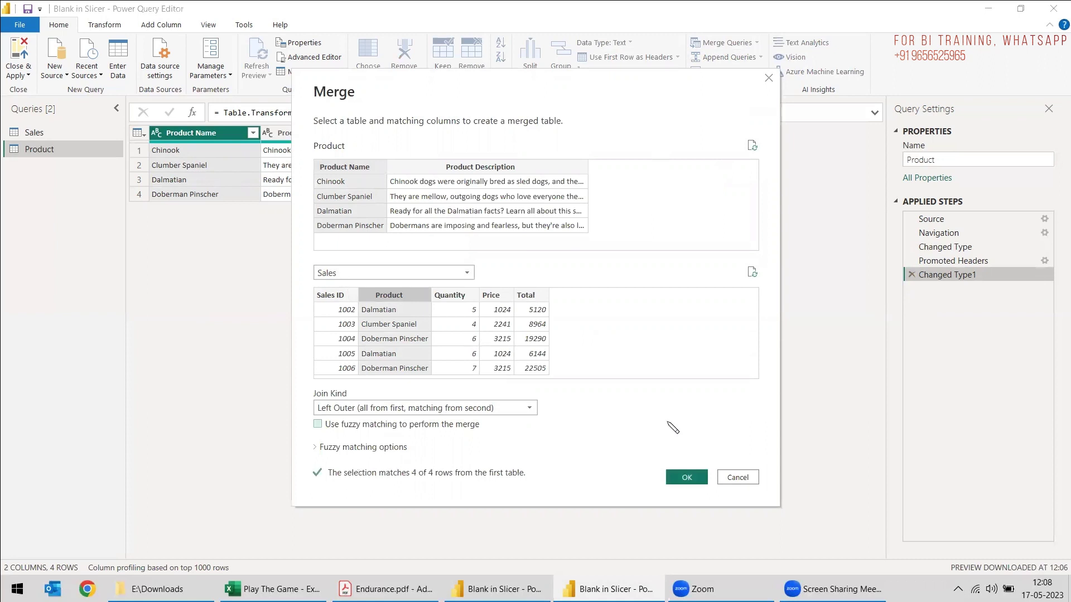
left_click(363, 408)
left_click(350, 434)
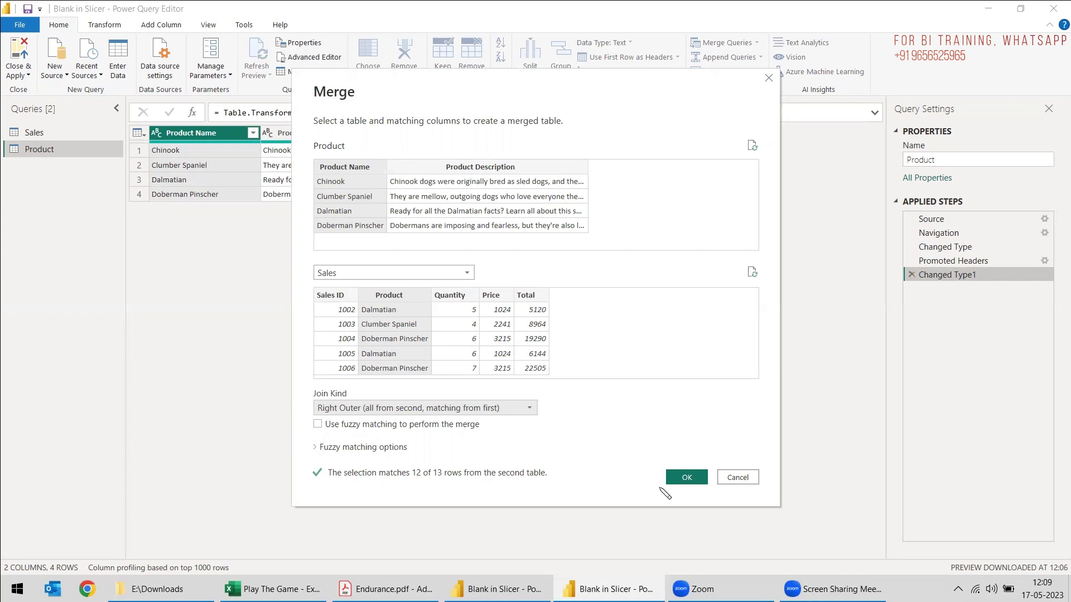
left_click(687, 478)
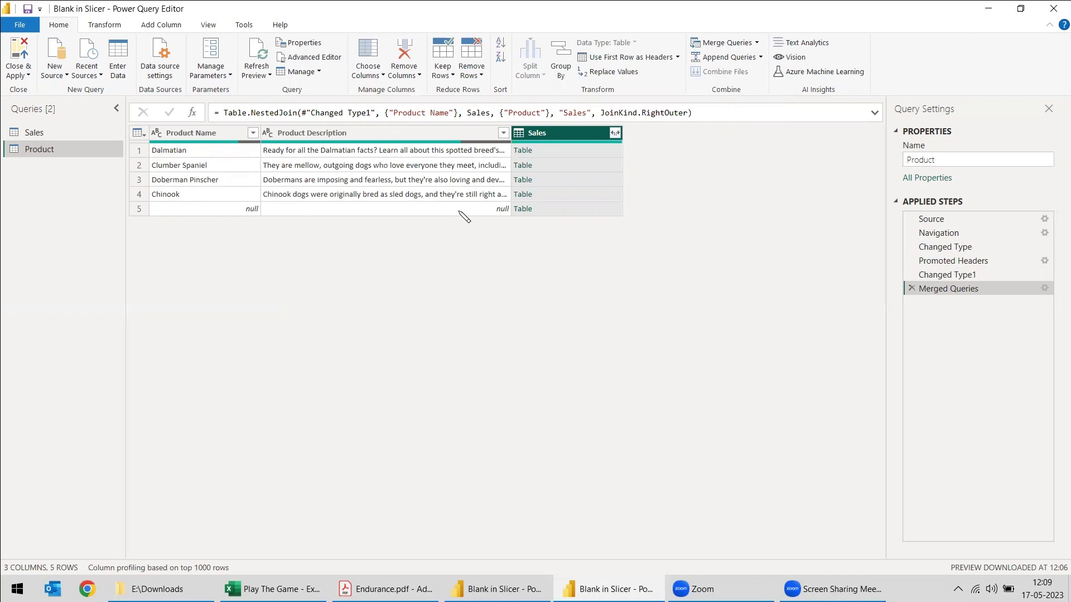
- Expand the nested Sales column, keeping only its Product column
right_click(582, 134)
key("Escape")
left_click(615, 133)
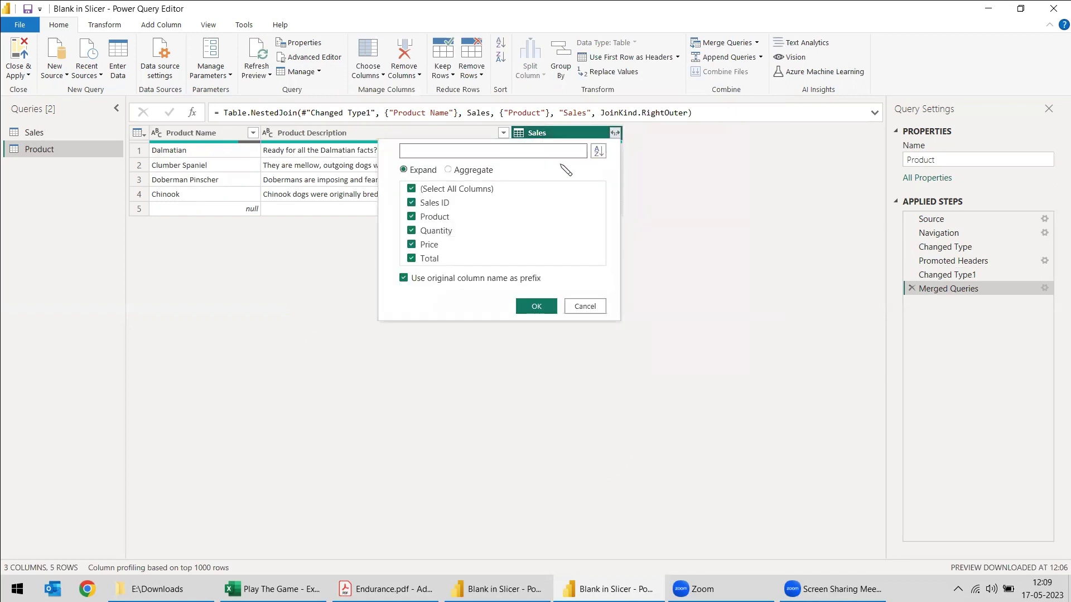
left_click(412, 189)
left_click(411, 217)
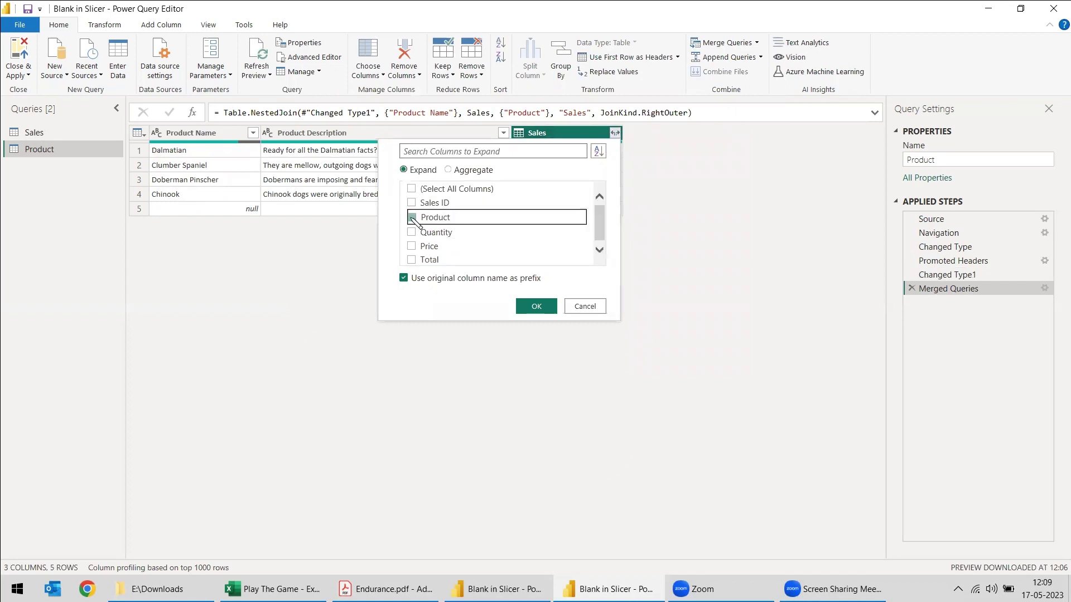
left_click(535, 307)
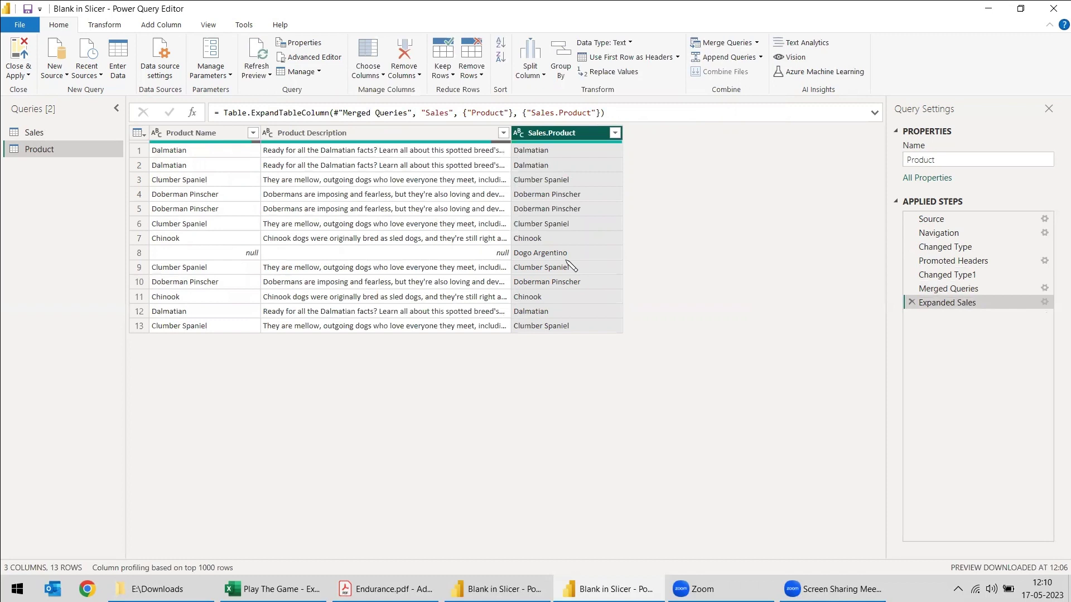
- Remove duplicate rows on Sales.Product and delete the old Product Name column
right_click(553, 139)
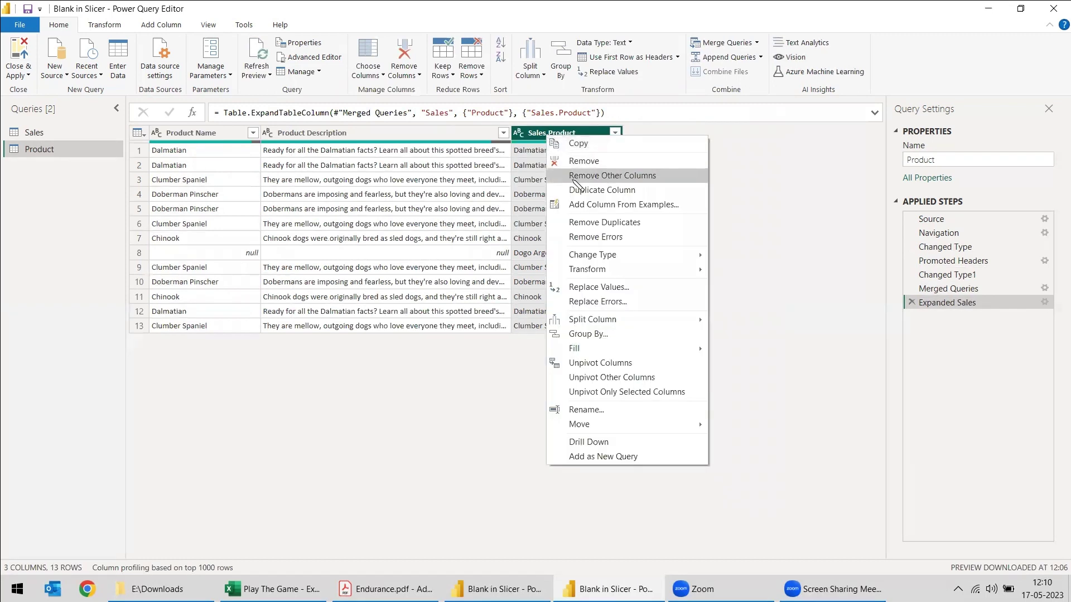
left_click(575, 223)
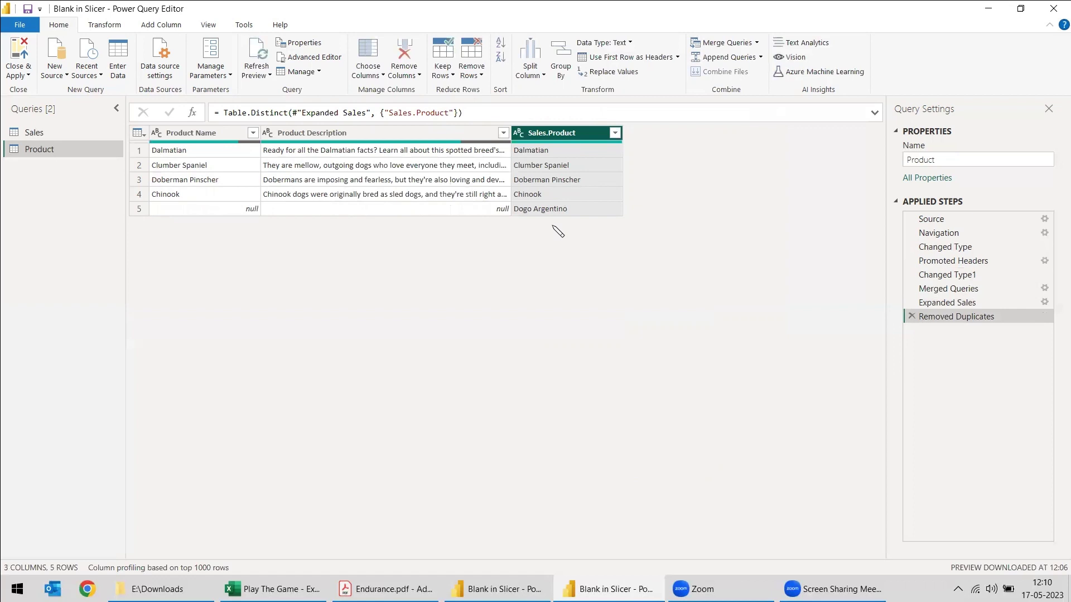
right_click(180, 135)
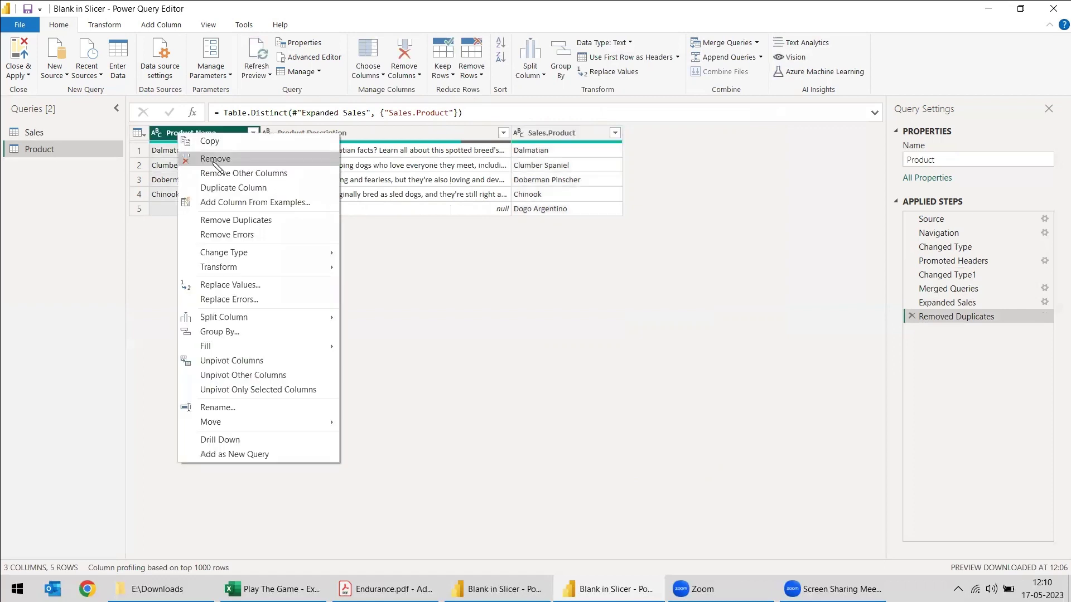
left_click(216, 160)
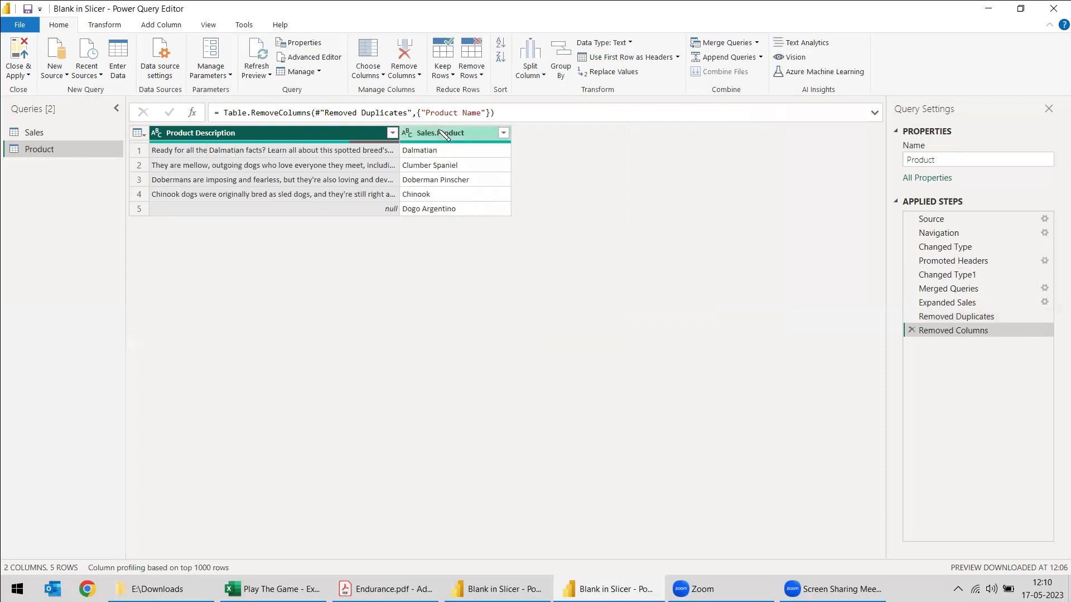
- Move Sales.Product to the first column and rename it 'Product Name'
left_click_drag(444, 134, 186, 135)
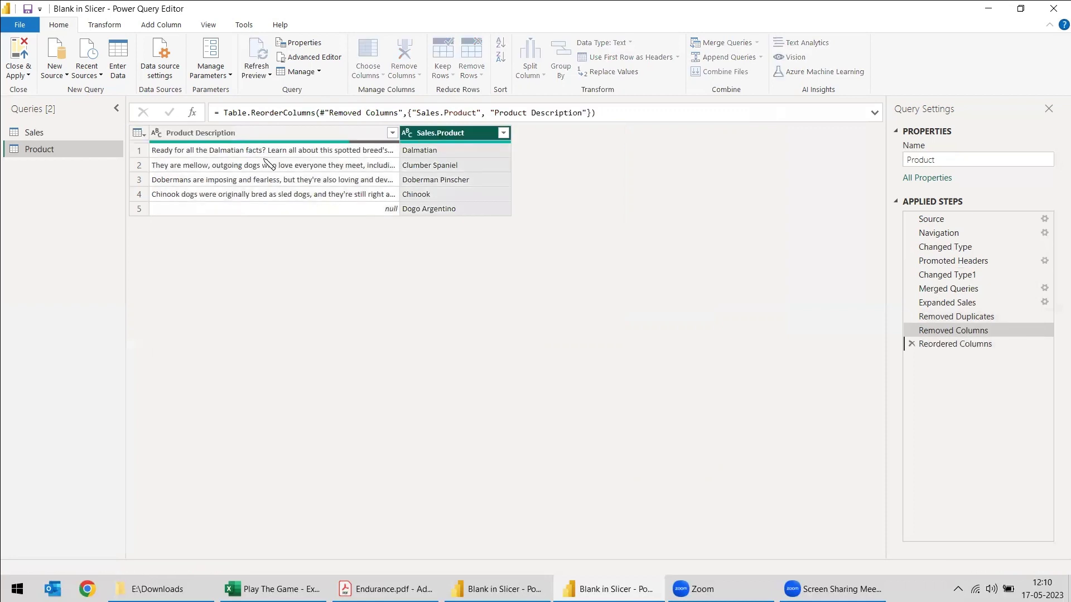
right_click(186, 136)
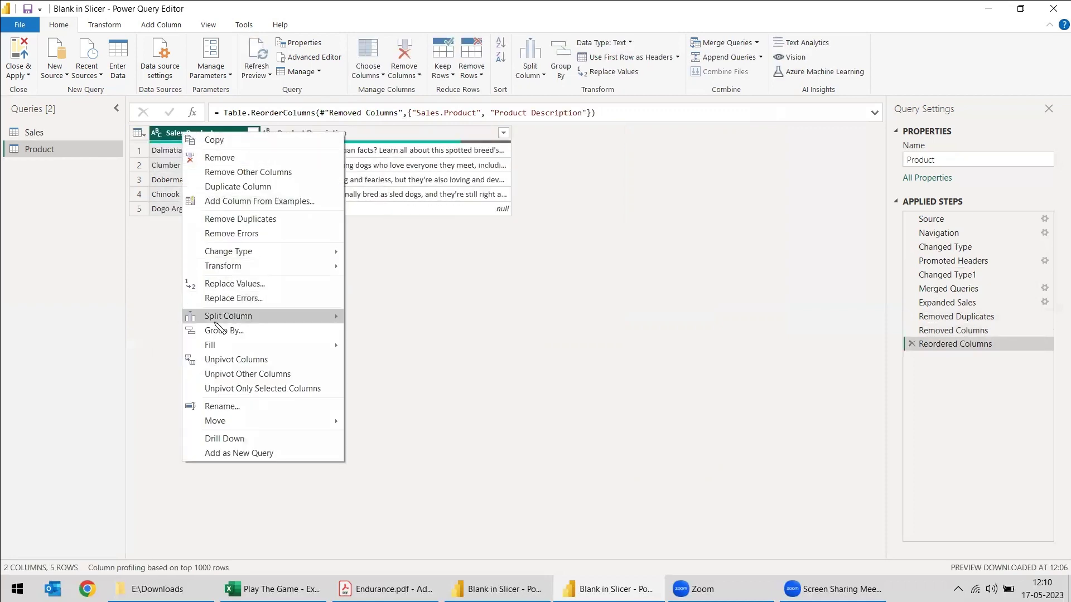
left_click(223, 404)
type("Product")
key("Return")
right_click(188, 134)
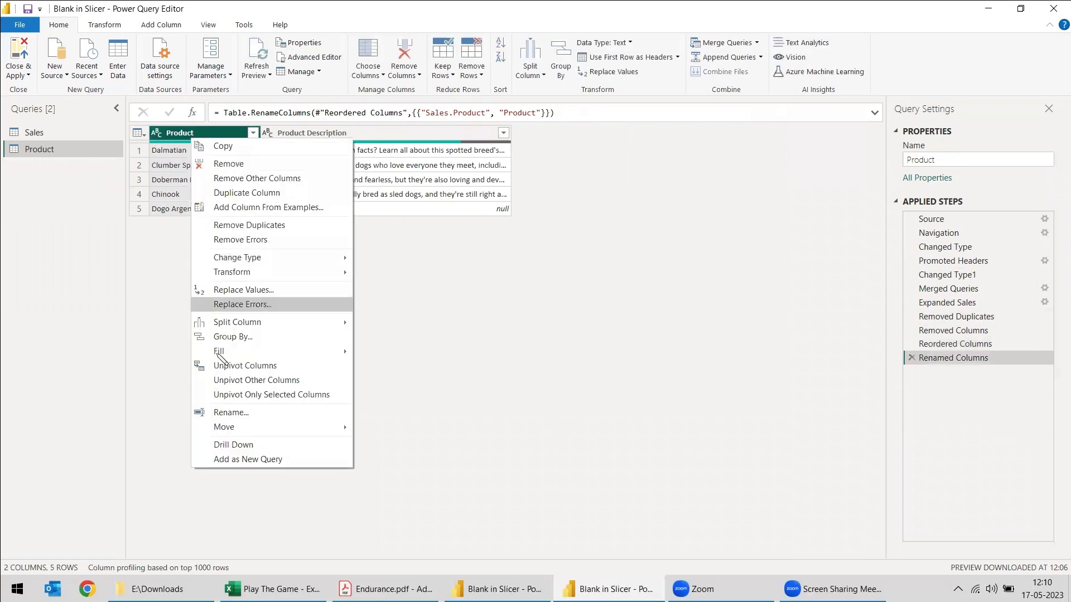
left_click(212, 417)
type("Product Name")
key("Return")
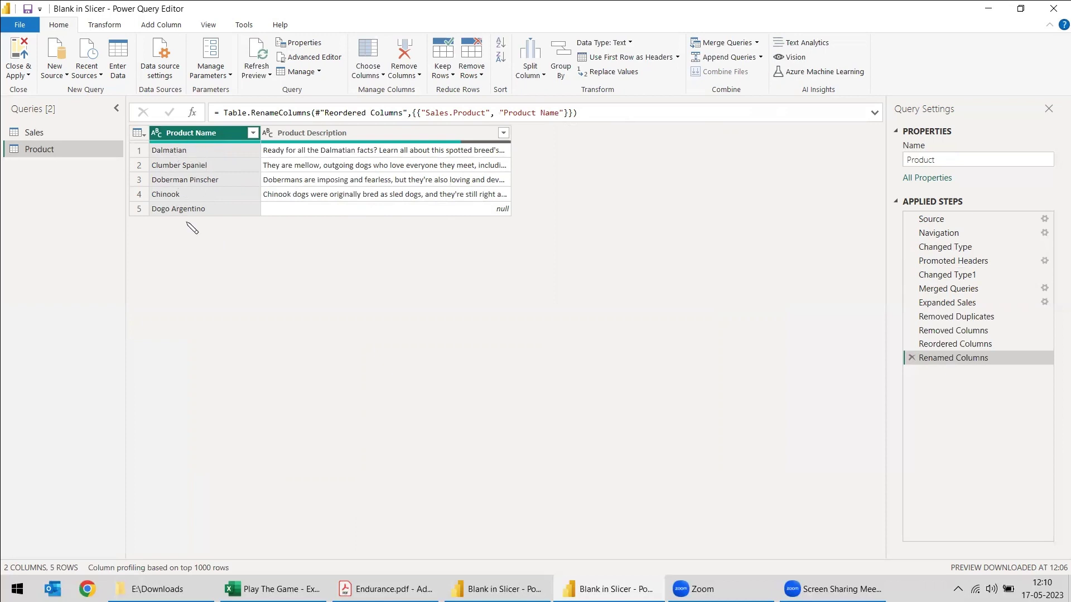
left_click(18, 76)
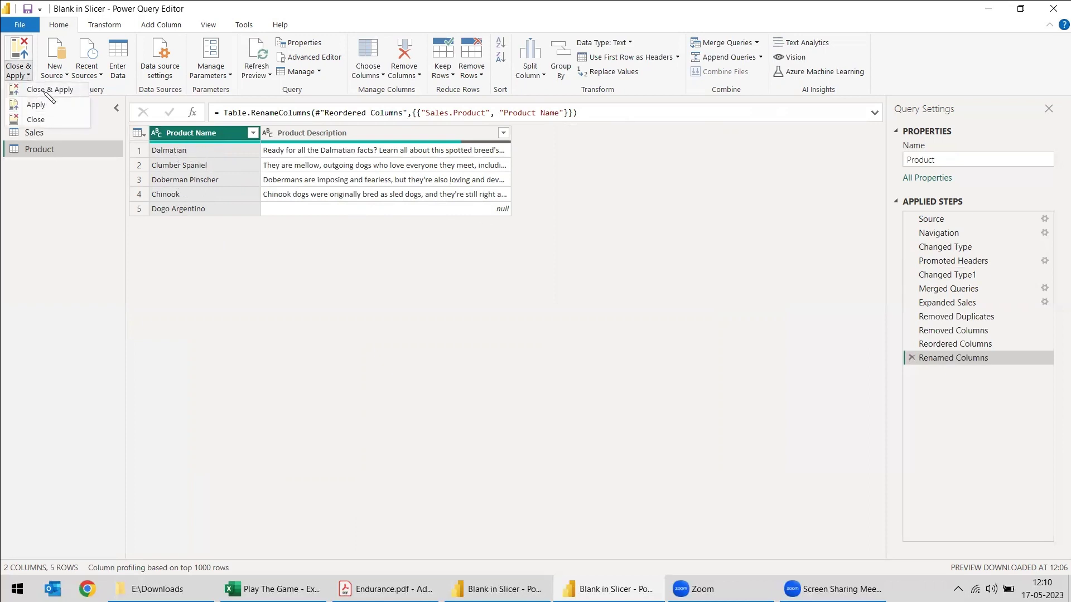
- Apply the query changes and delete the 'is not Dogo Argentino' filter on the middle Product table
left_click(22, 122)
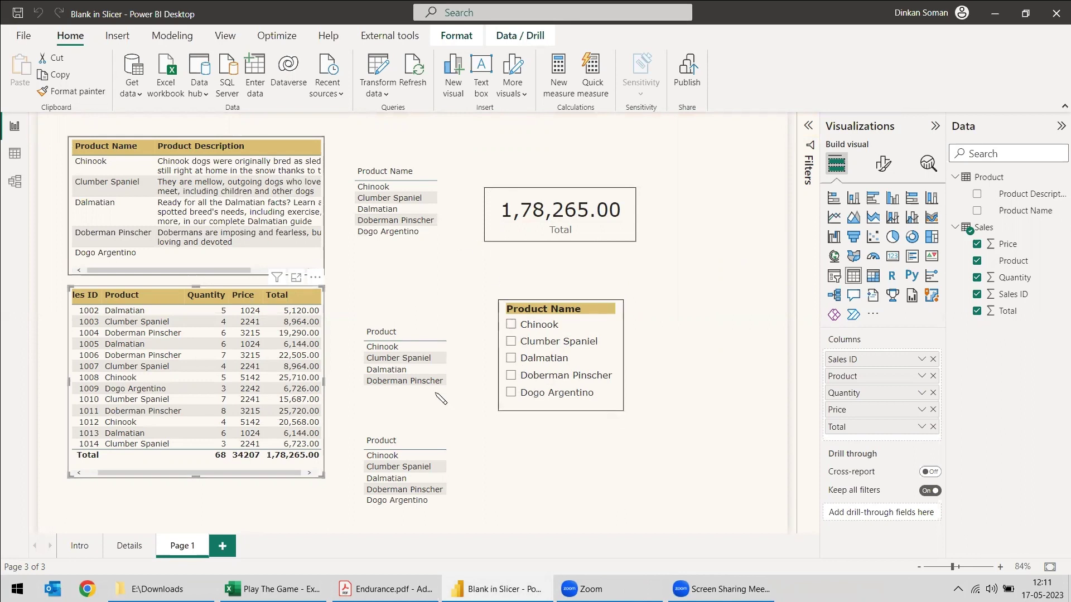
left_click(409, 404)
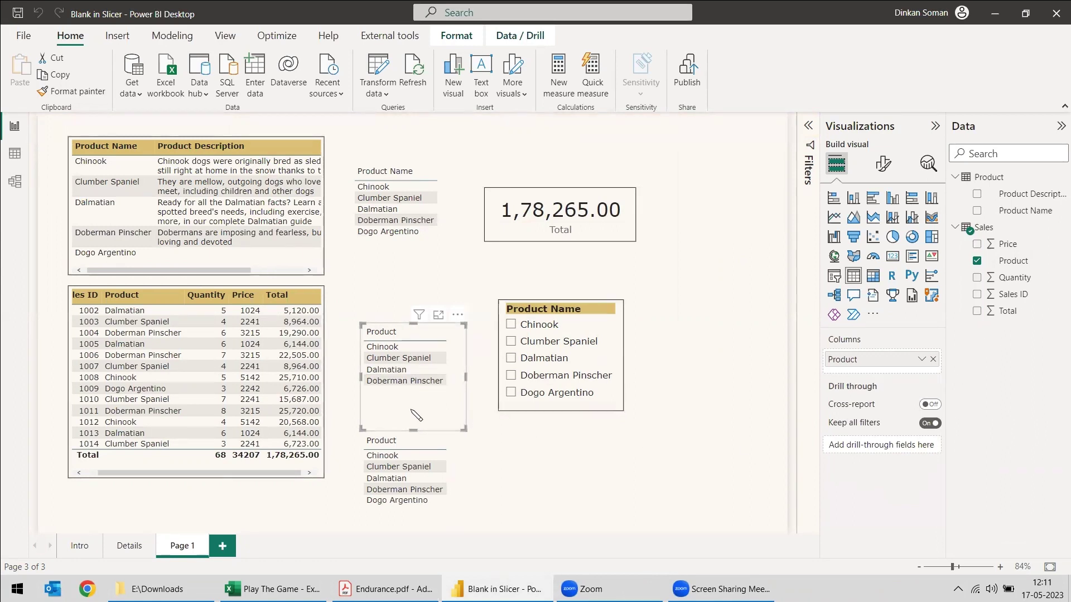
left_click(806, 126)
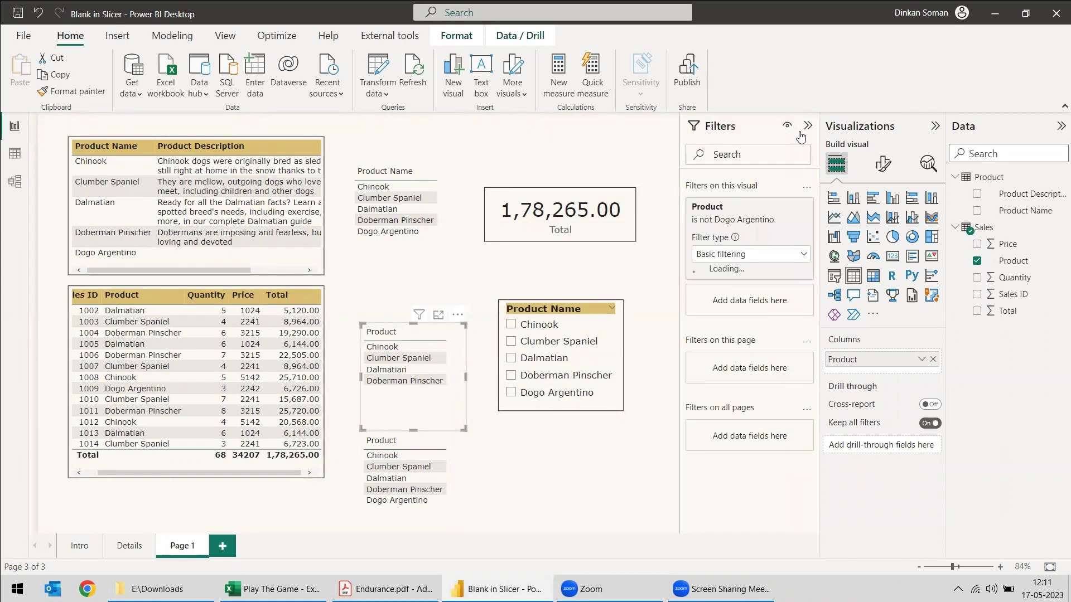
left_click(801, 220)
left_click(363, 385)
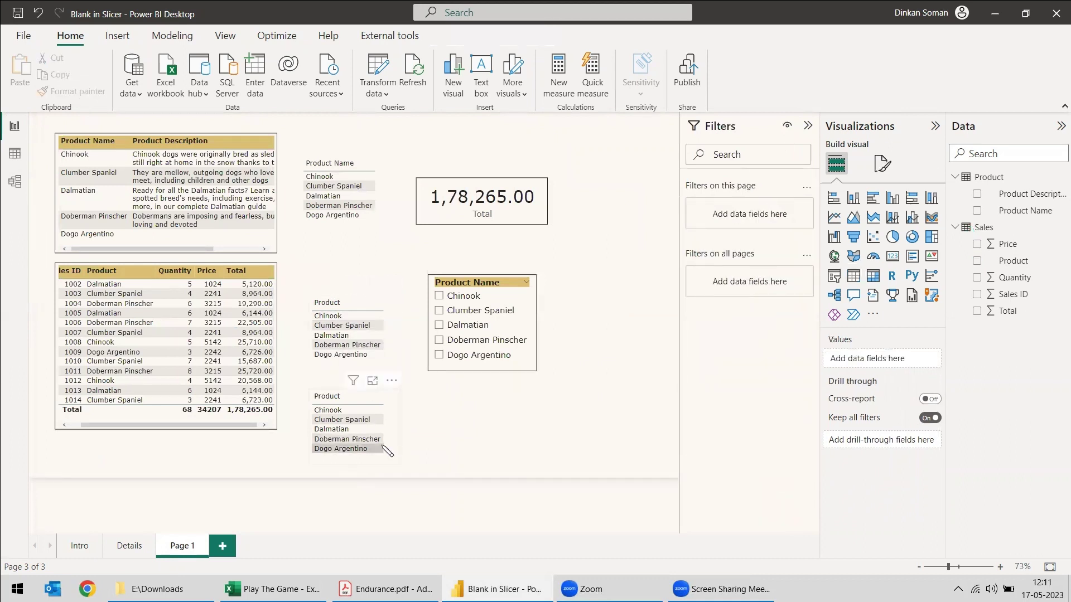
- Switch the upper Product Name list and middle Product list to Count, each showing 5
left_click(379, 229)
left_click(920, 360)
left_click(940, 479)
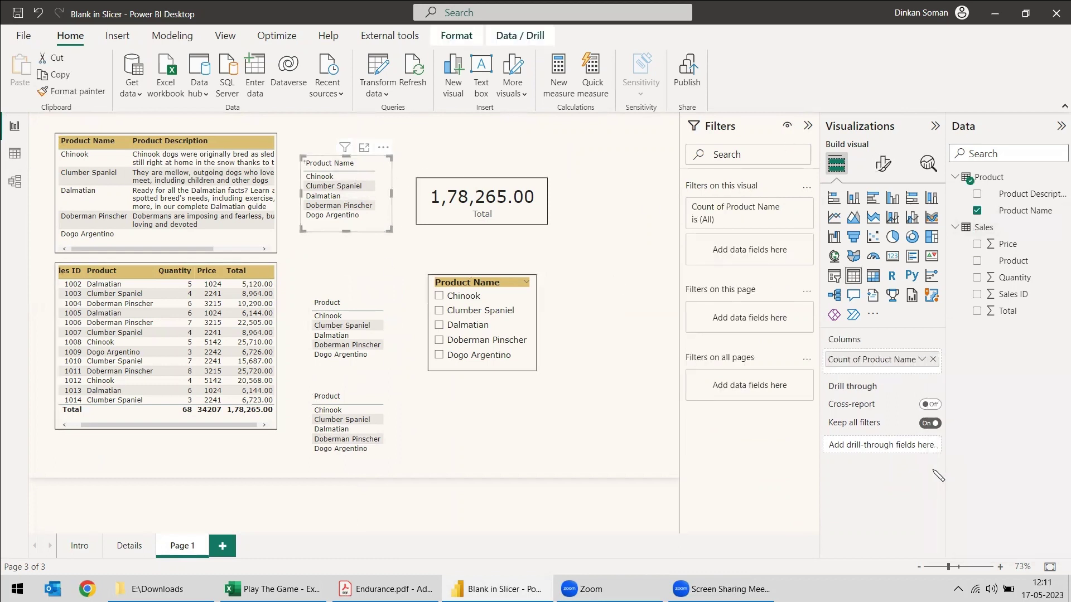
left_click(397, 368)
left_click(922, 359)
left_click(941, 480)
left_click(553, 413)
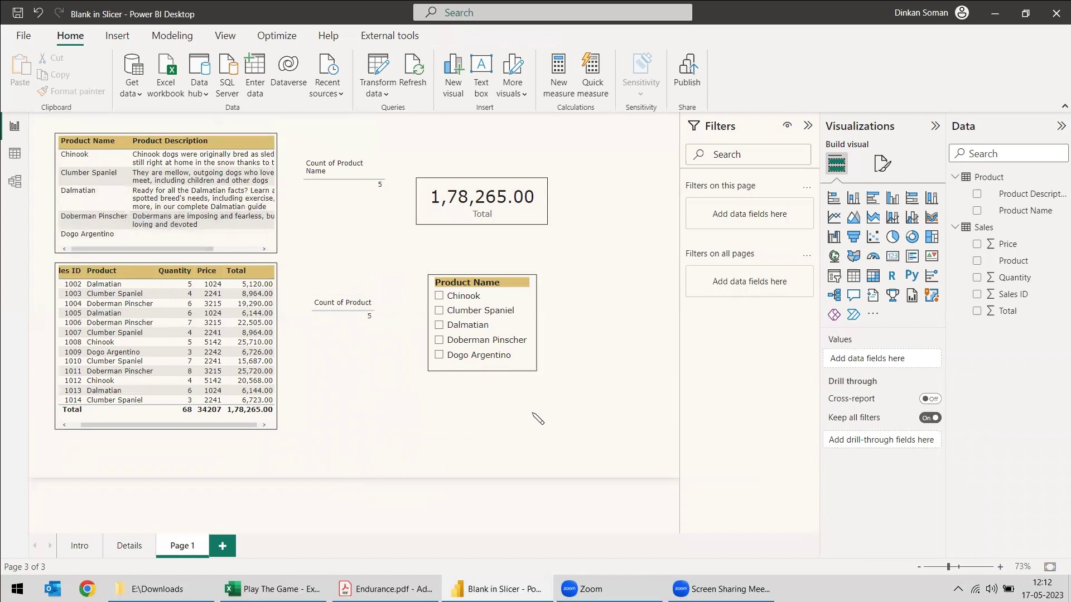
left_click(439, 295)
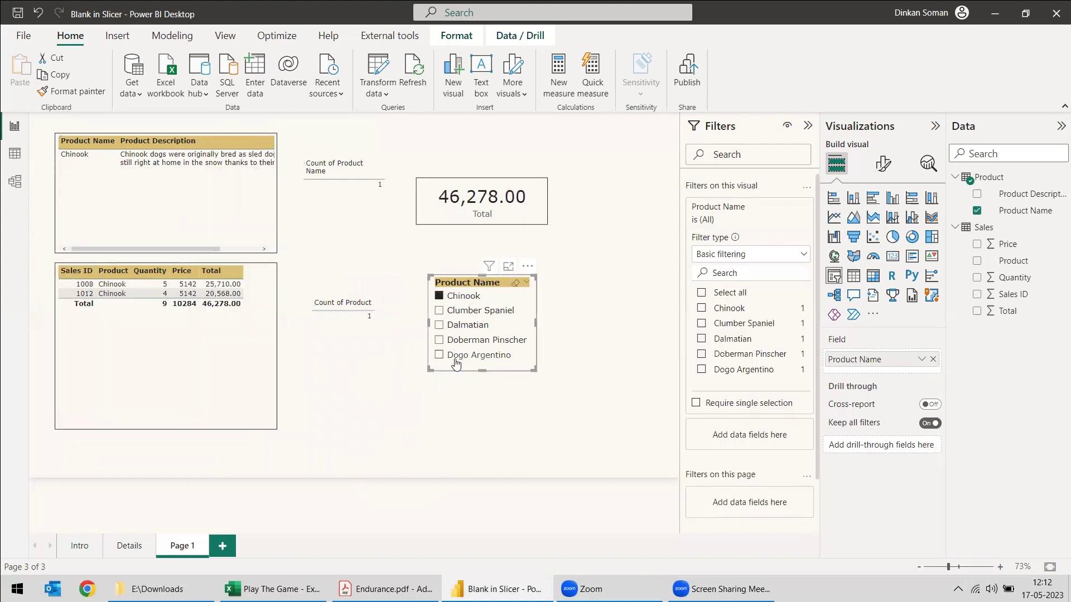
left_click(438, 358)
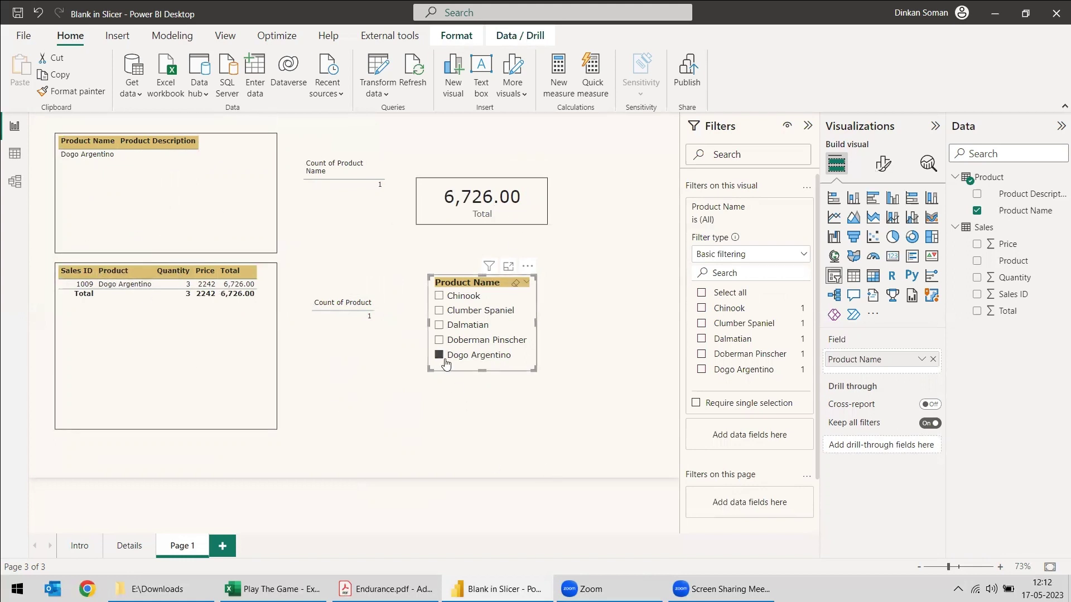
left_click_drag(450, 361, 452, 361)
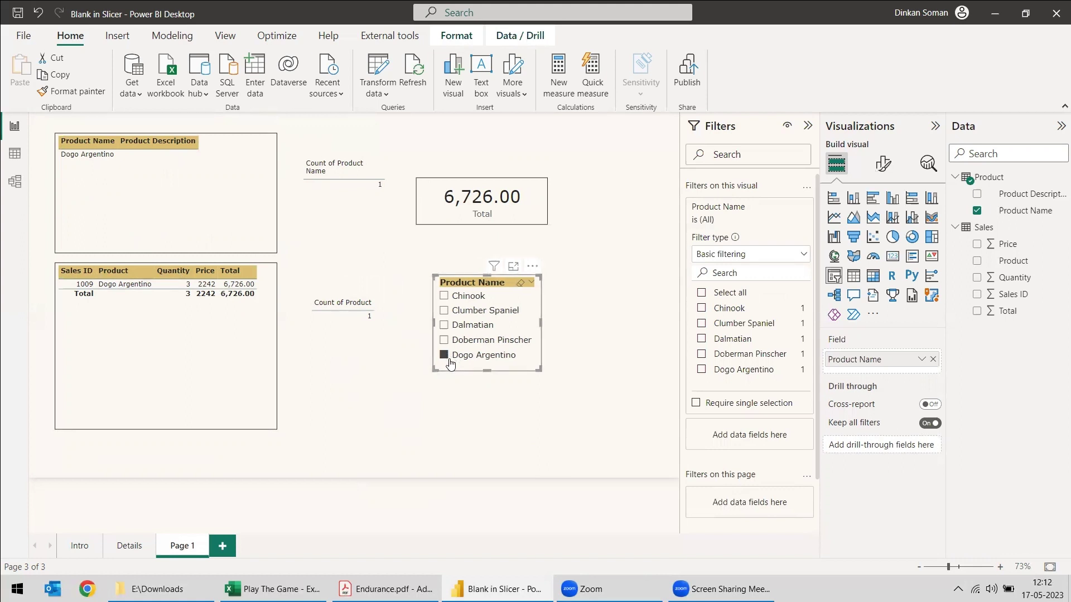
left_click(445, 355)
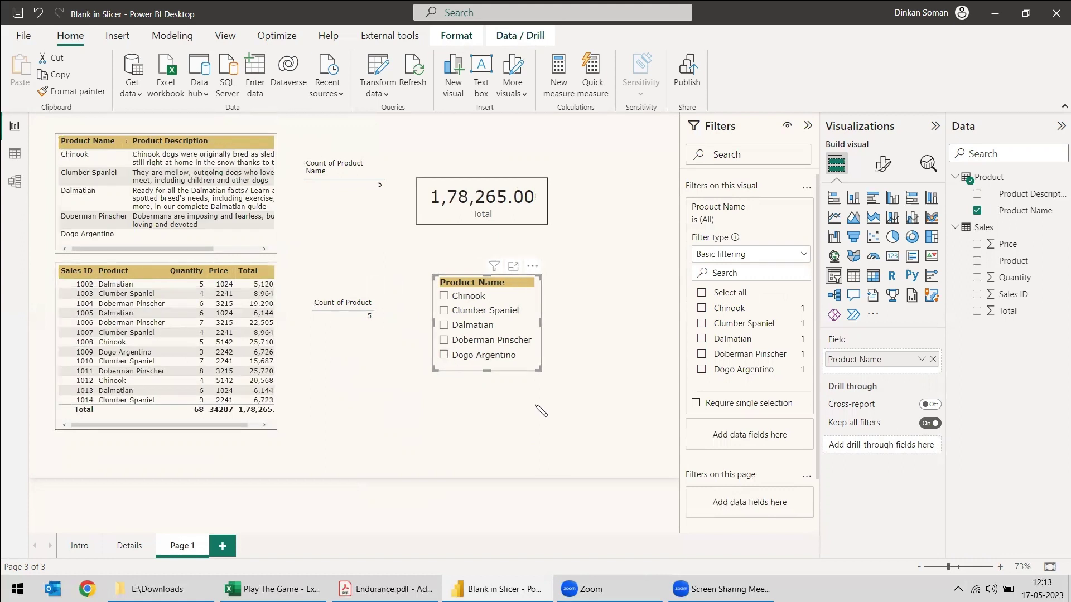
left_click(541, 410)
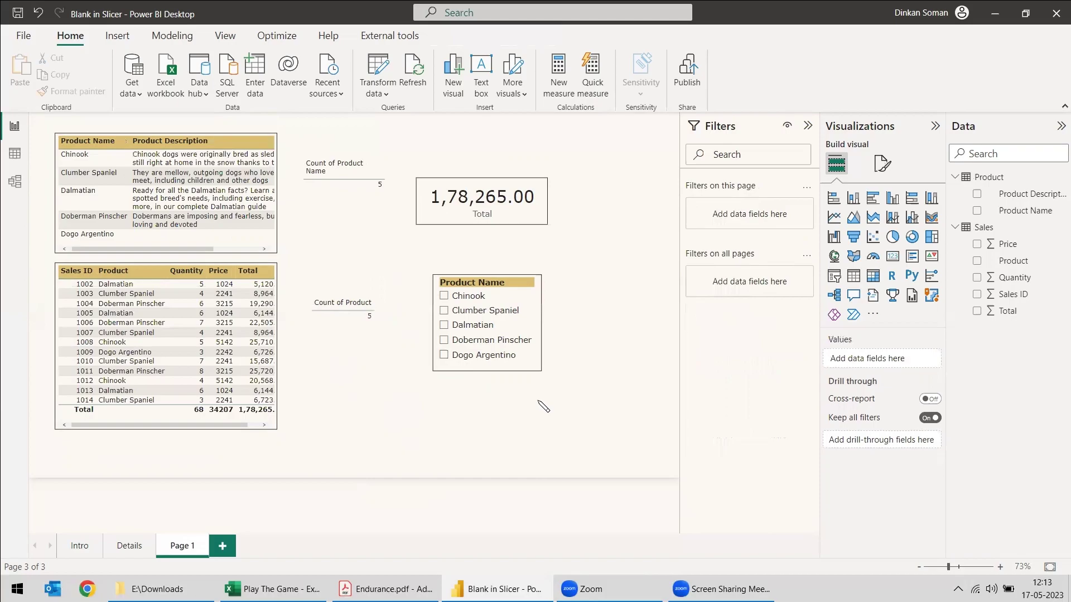